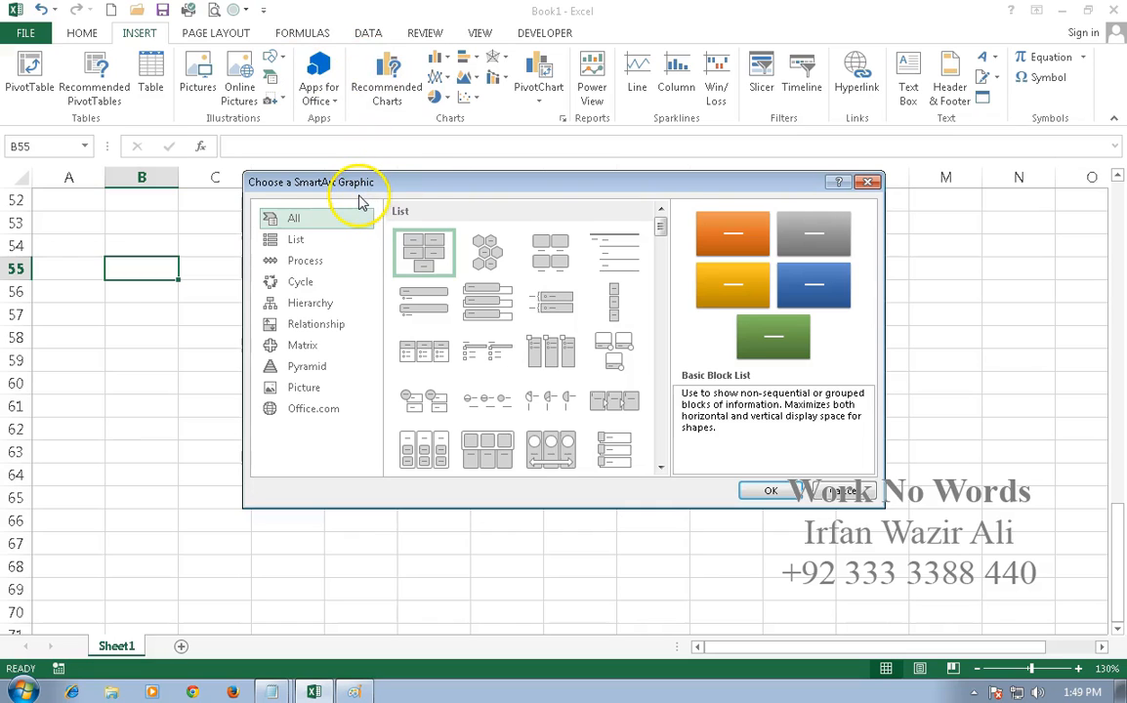
Look through the List, Process, Cycle, Picture, Pyramid, Matrix, Relationship and Hierarchy categories of SmartArt graphics.
{"action": "left_click", "coordinate": [297, 240]}
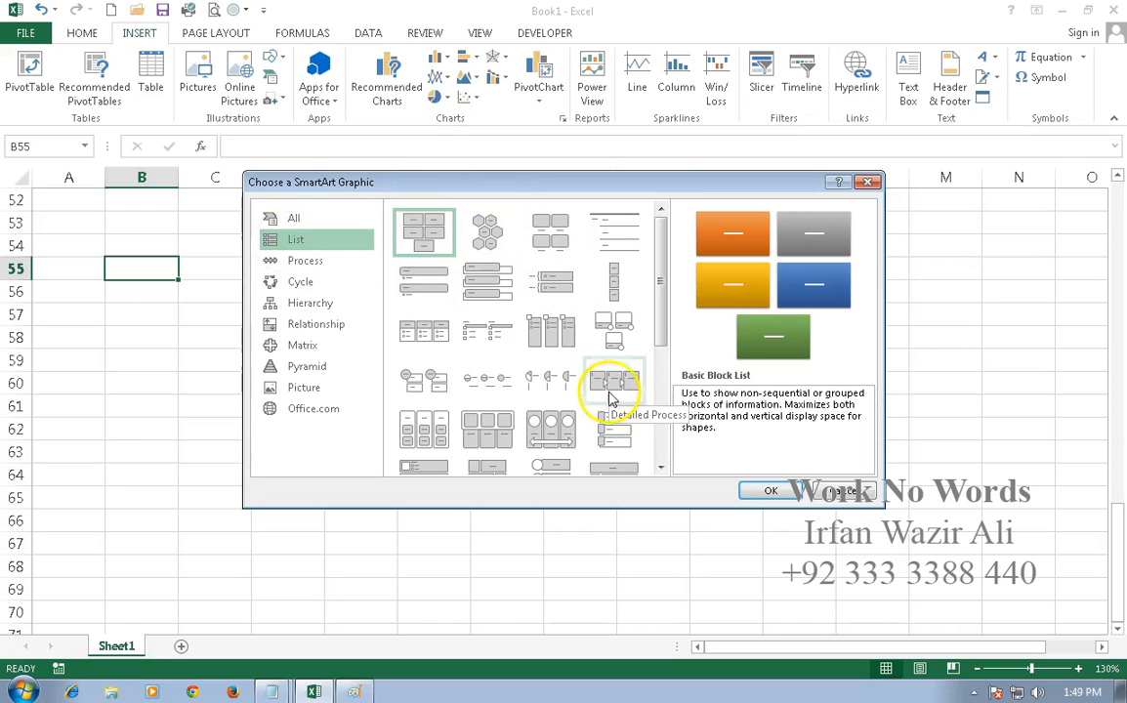
{"action": "left_click", "coordinate": [322, 269]}
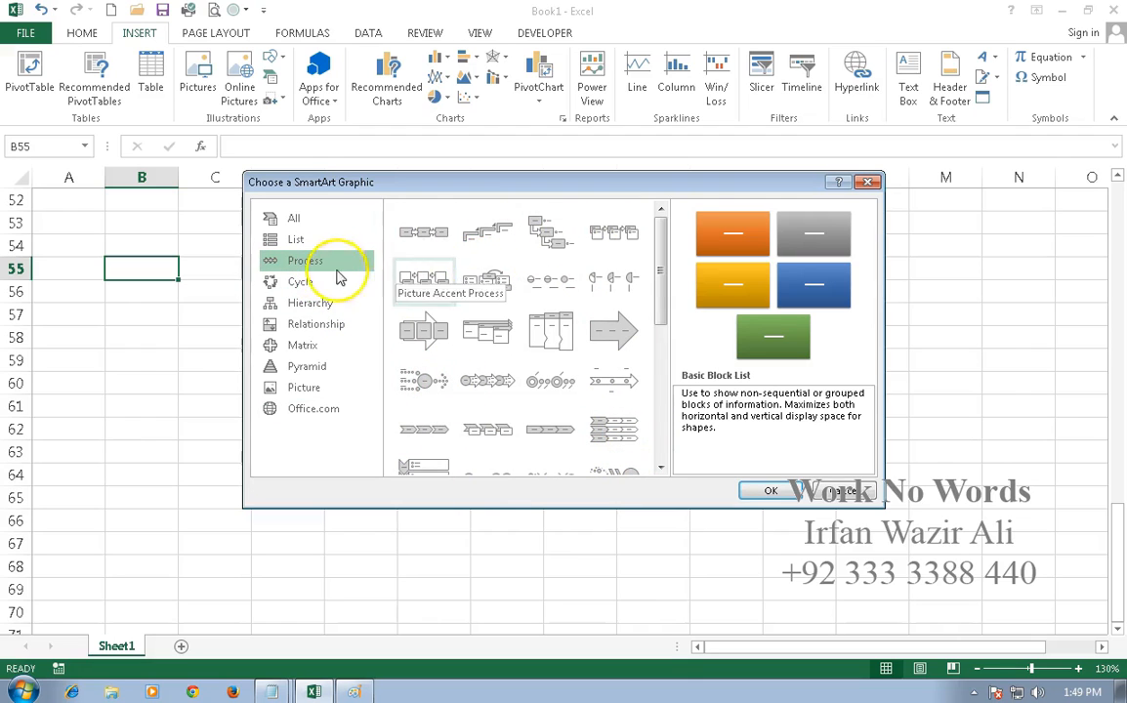
{"action": "left_click", "coordinate": [305, 282]}
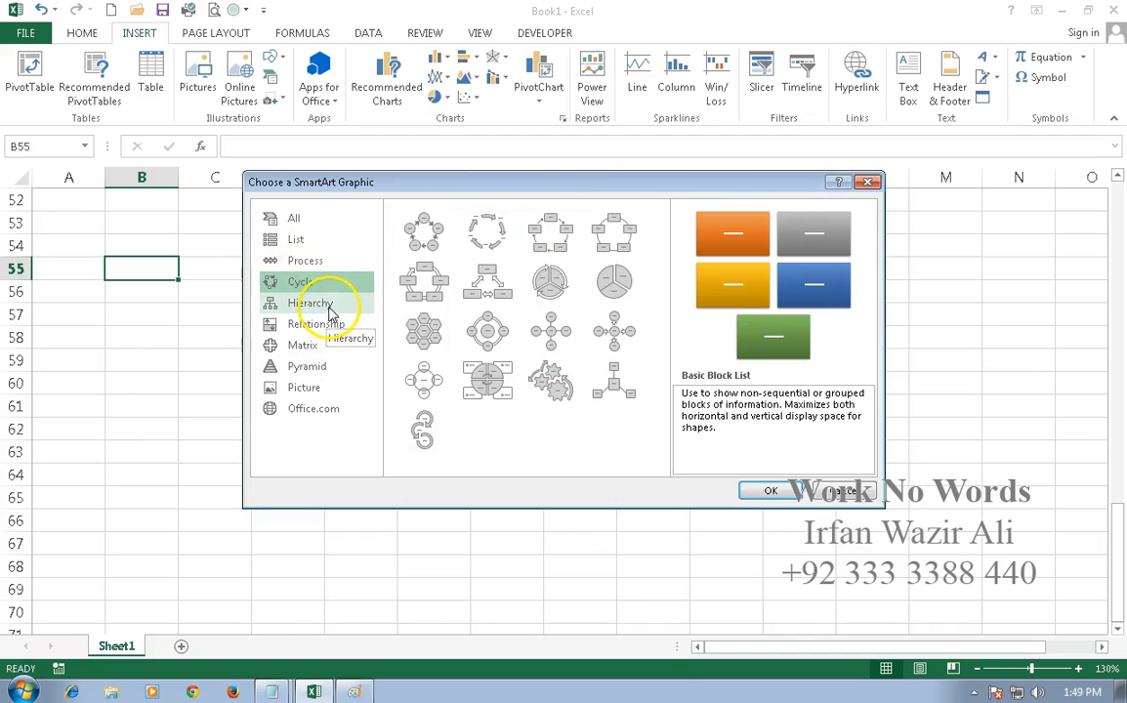
{"action": "left_click", "coordinate": [319, 389]}
{"action": "left_click", "coordinate": [323, 367]}
{"action": "left_click", "coordinate": [327, 347]}
{"action": "left_click", "coordinate": [332, 324]}
{"action": "left_click", "coordinate": [330, 304]}
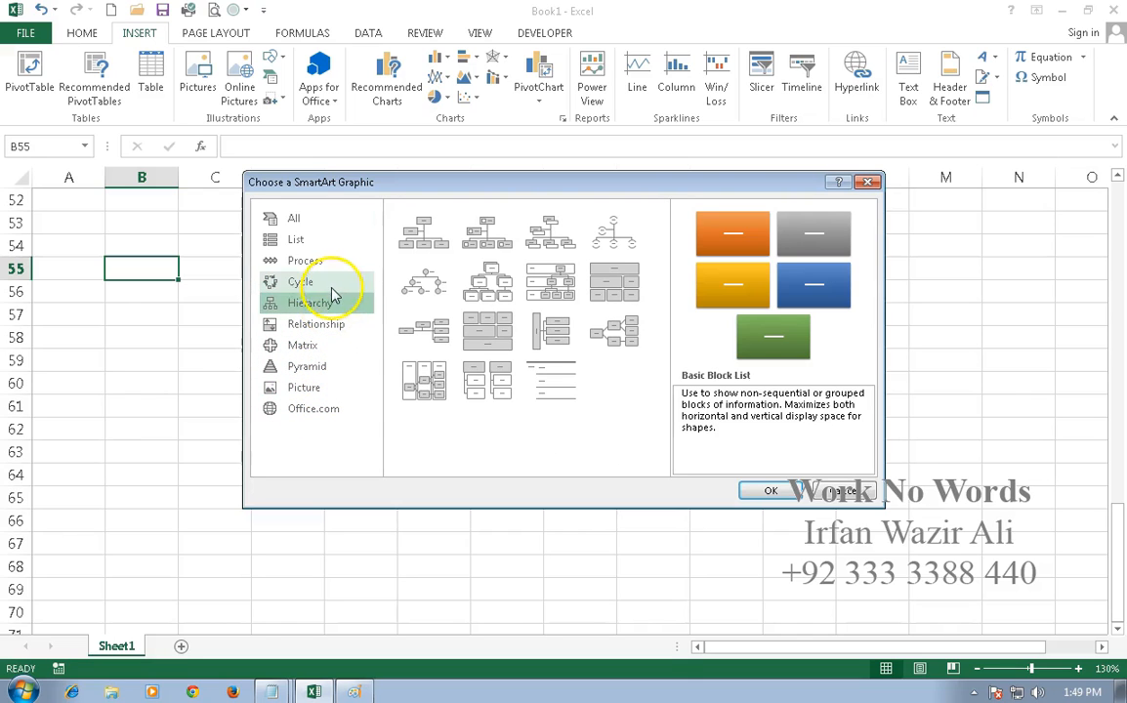
Insert a Continuous Cycle SmartArt graphic from the Cycle category into the sheet.
{"action": "left_click", "coordinate": [332, 285]}
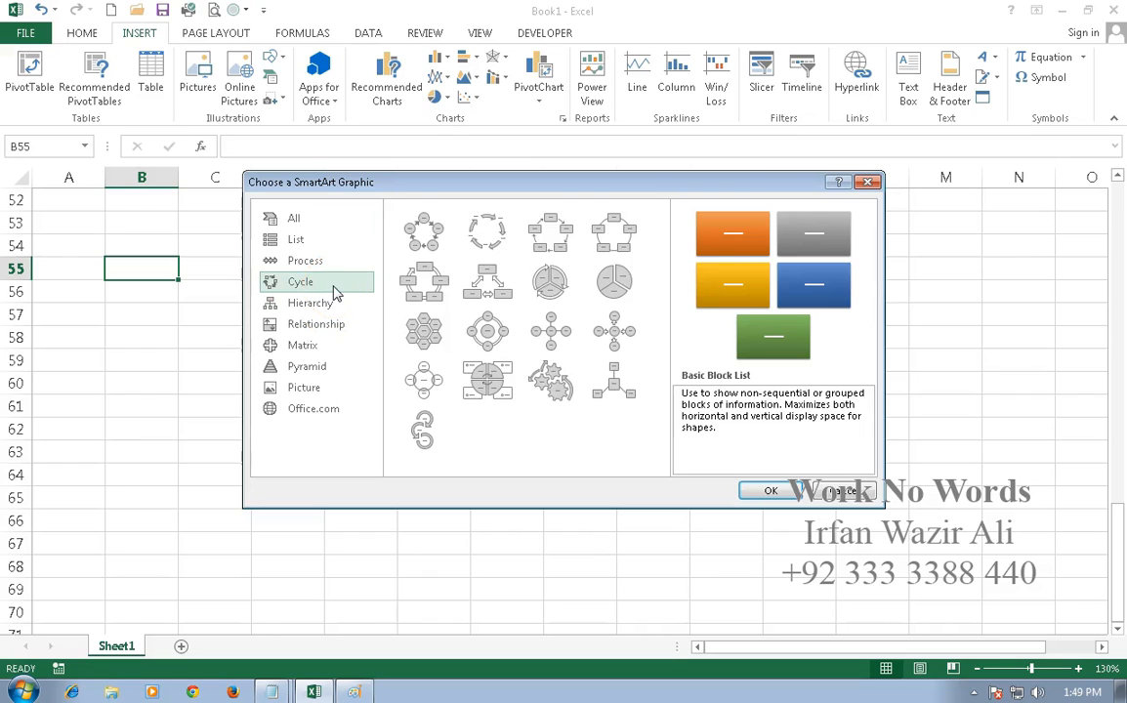
{"action": "left_click", "coordinate": [429, 279]}
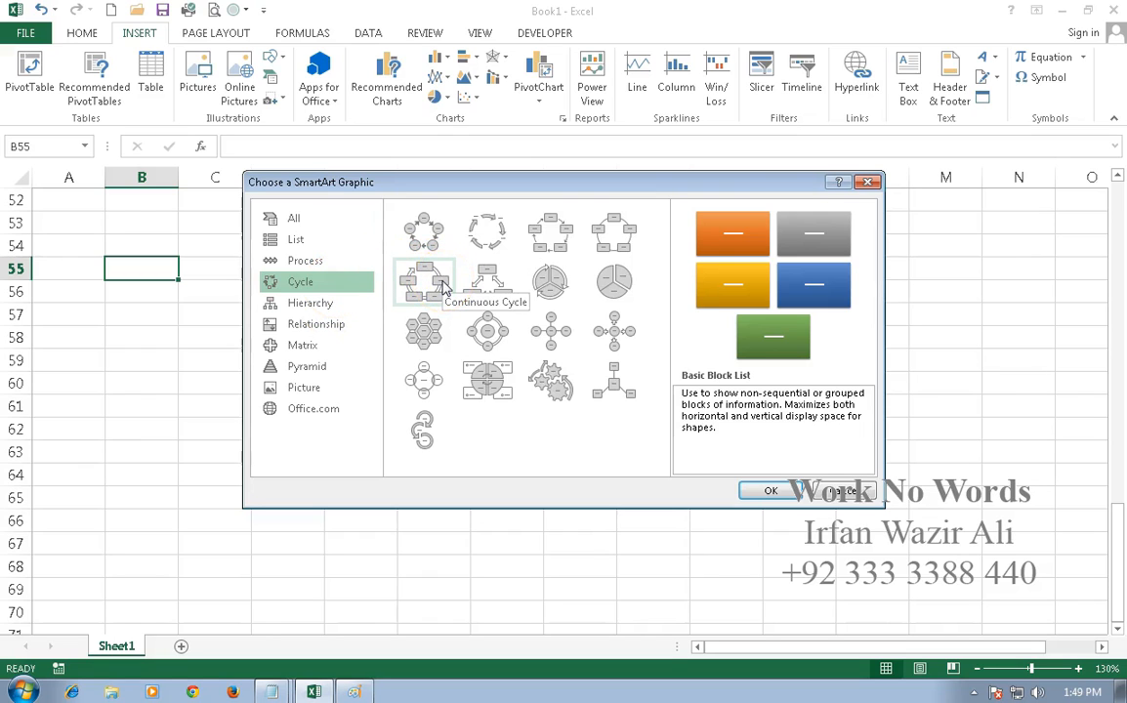
{"action": "left_click", "coordinate": [442, 286]}
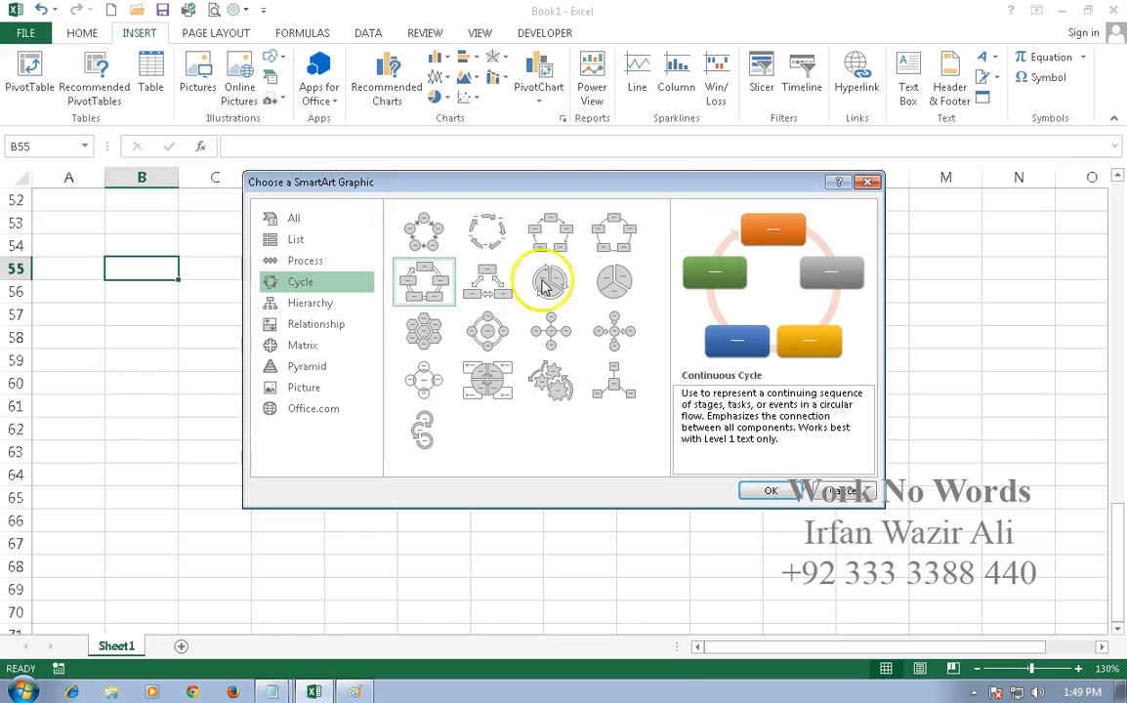
{"action": "left_click", "coordinate": [757, 490]}
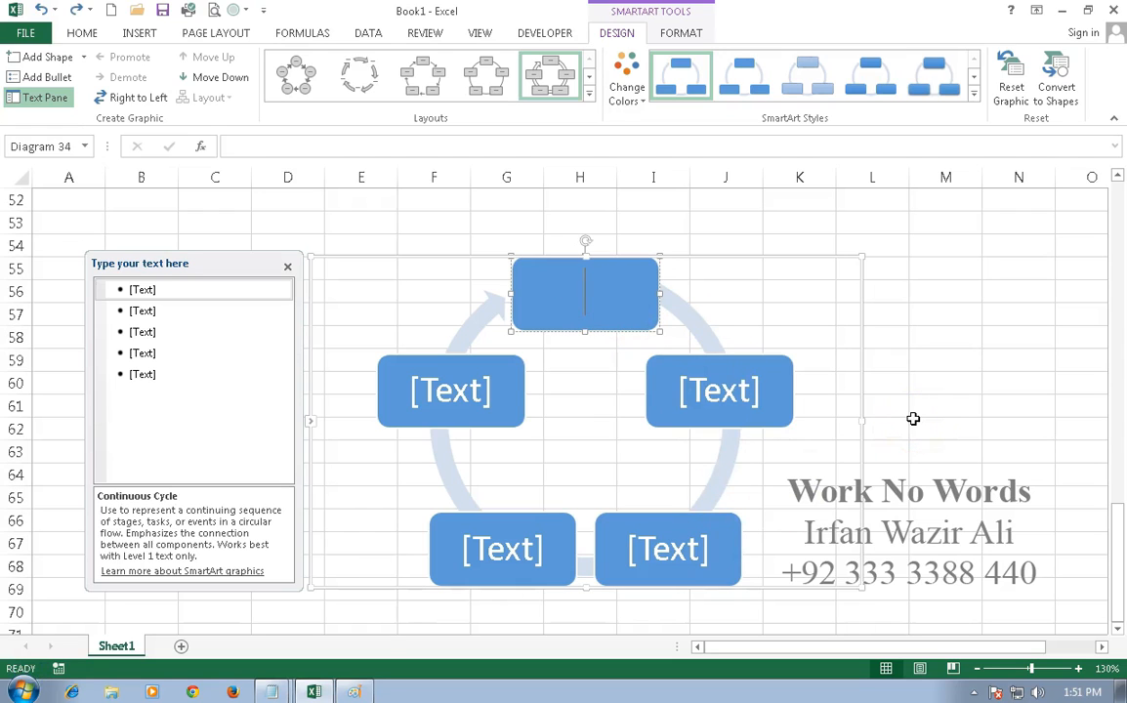
Label the five cycle shapes clockwise HR, Admin, Accounts, IT and Finance, and close the text pane.
{"action": "left_click", "coordinate": [723, 392]}
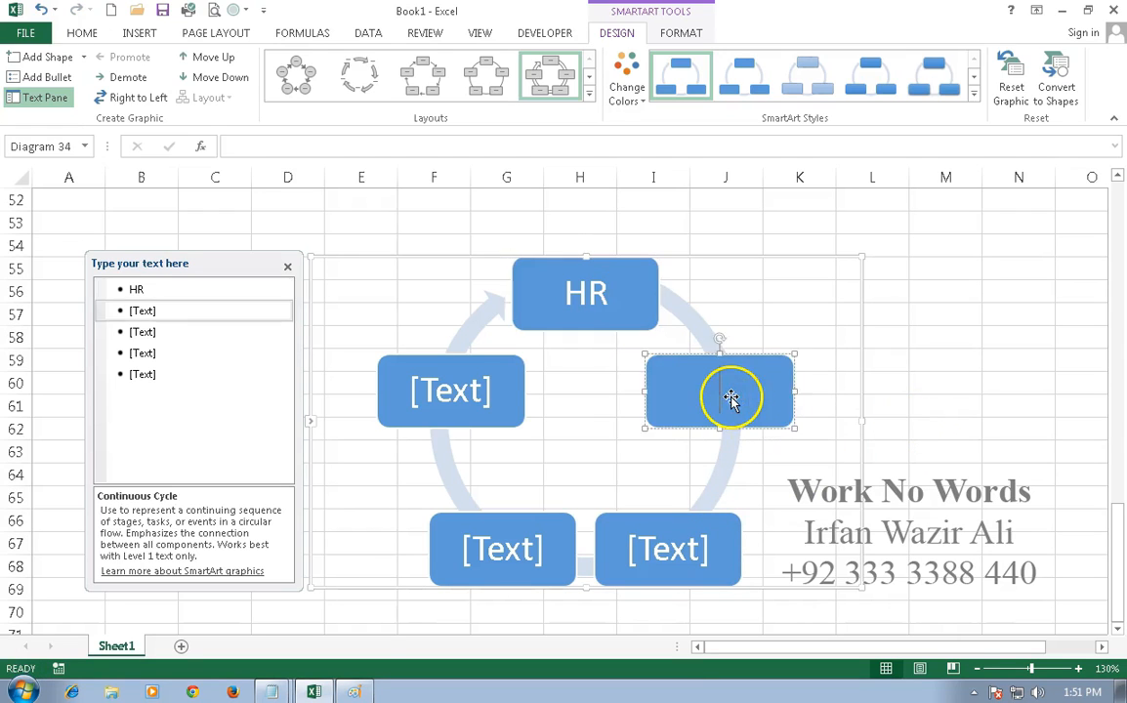
{"action": "type", "text": "Admin"}
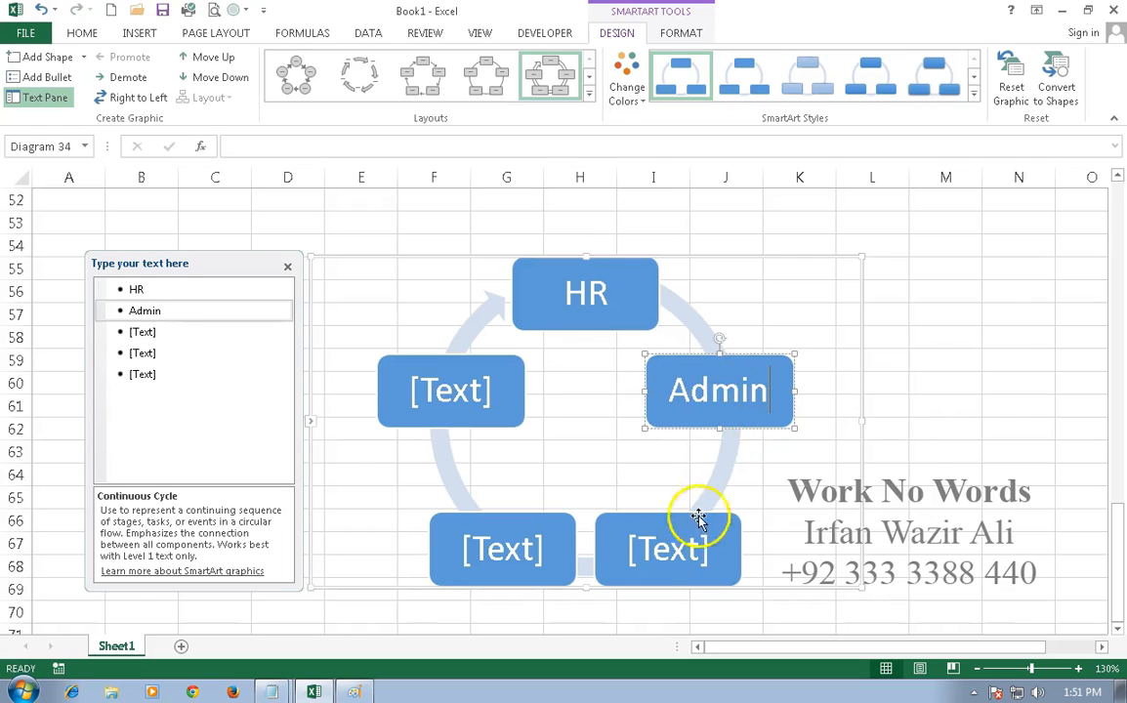
{"action": "left_click", "coordinate": [668, 548]}
{"action": "type", "text": "Accounts"}
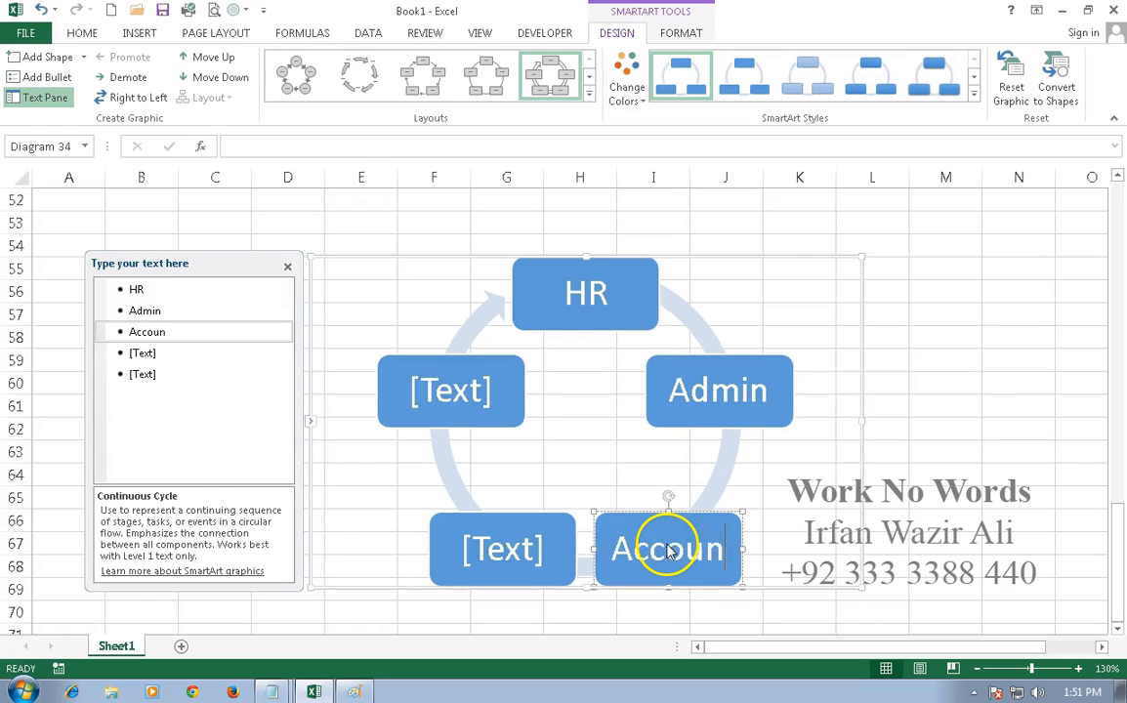
{"action": "left_click", "coordinate": [487, 555]}
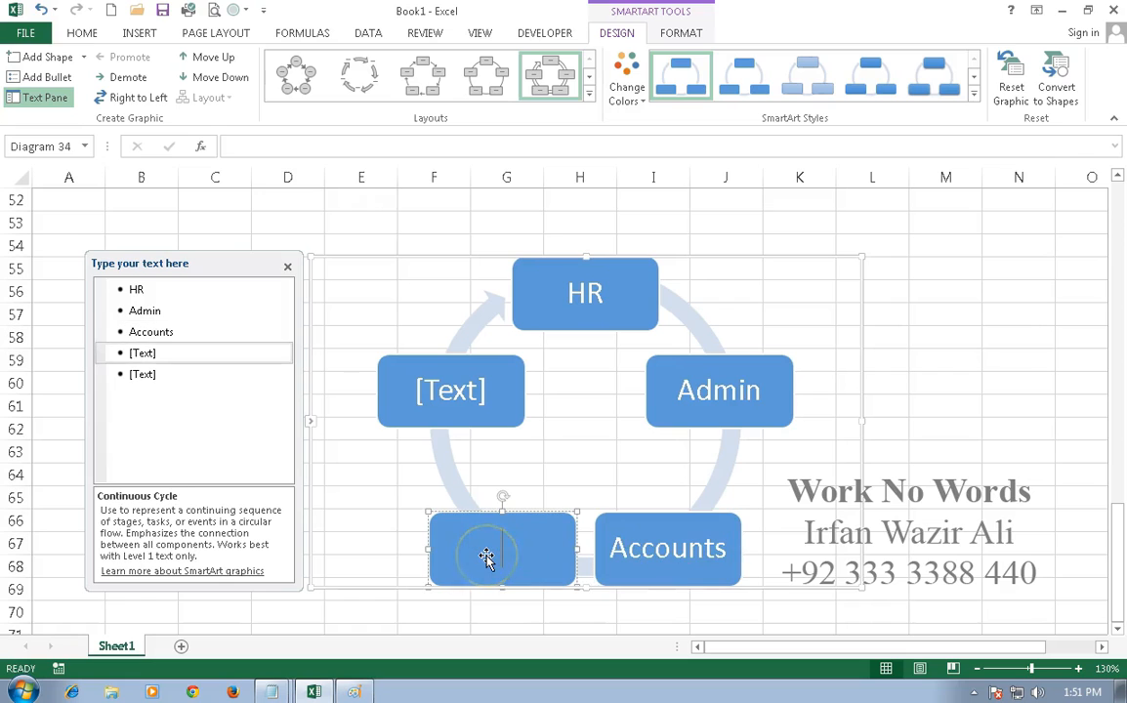
{"action": "left_click", "coordinate": [460, 397]}
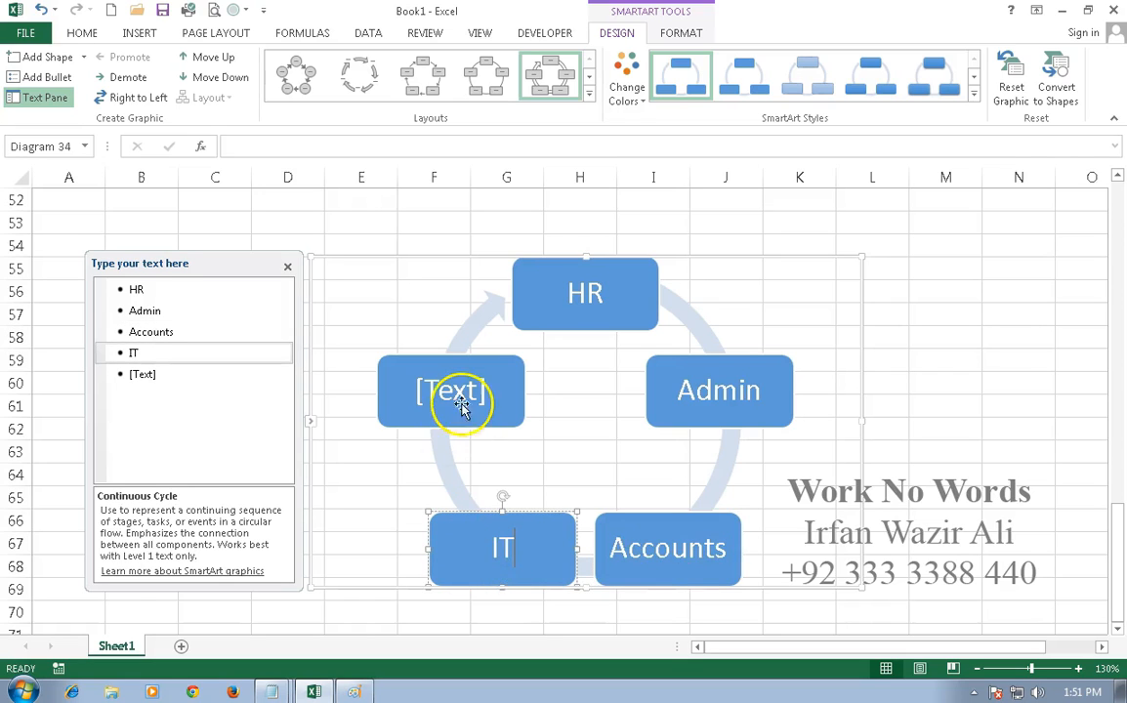
{"action": "type", "text": "Fin"}
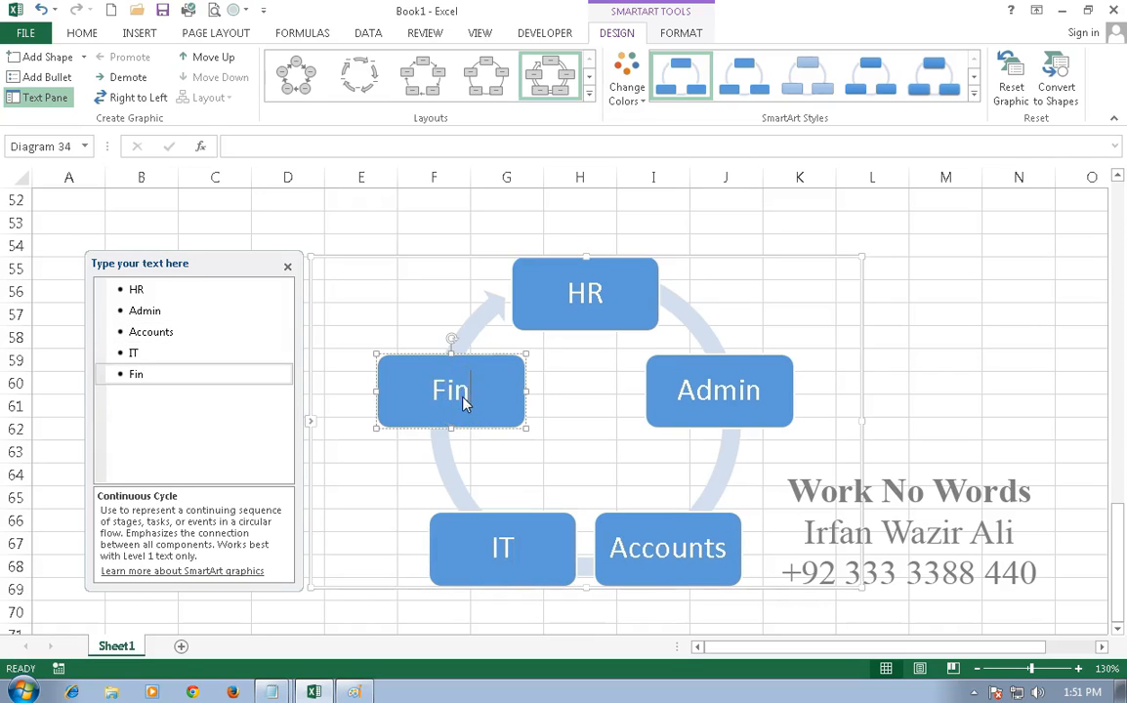
{"action": "type", "text": "ance"}
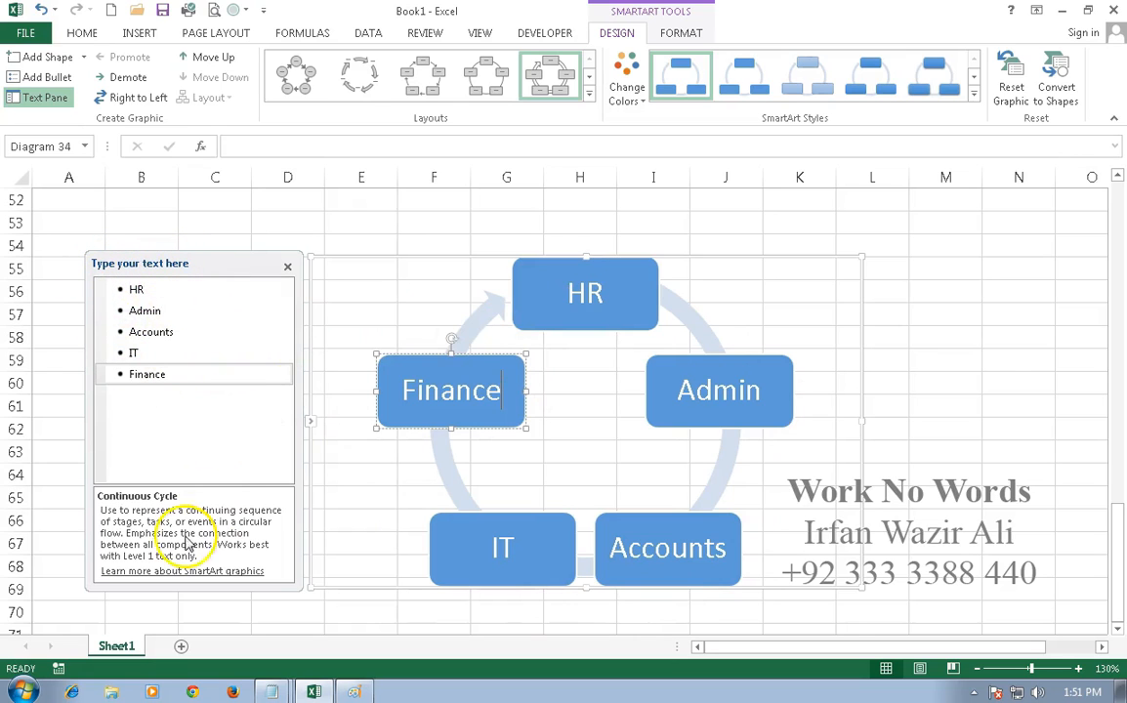
{"action": "left_click", "coordinate": [288, 266]}
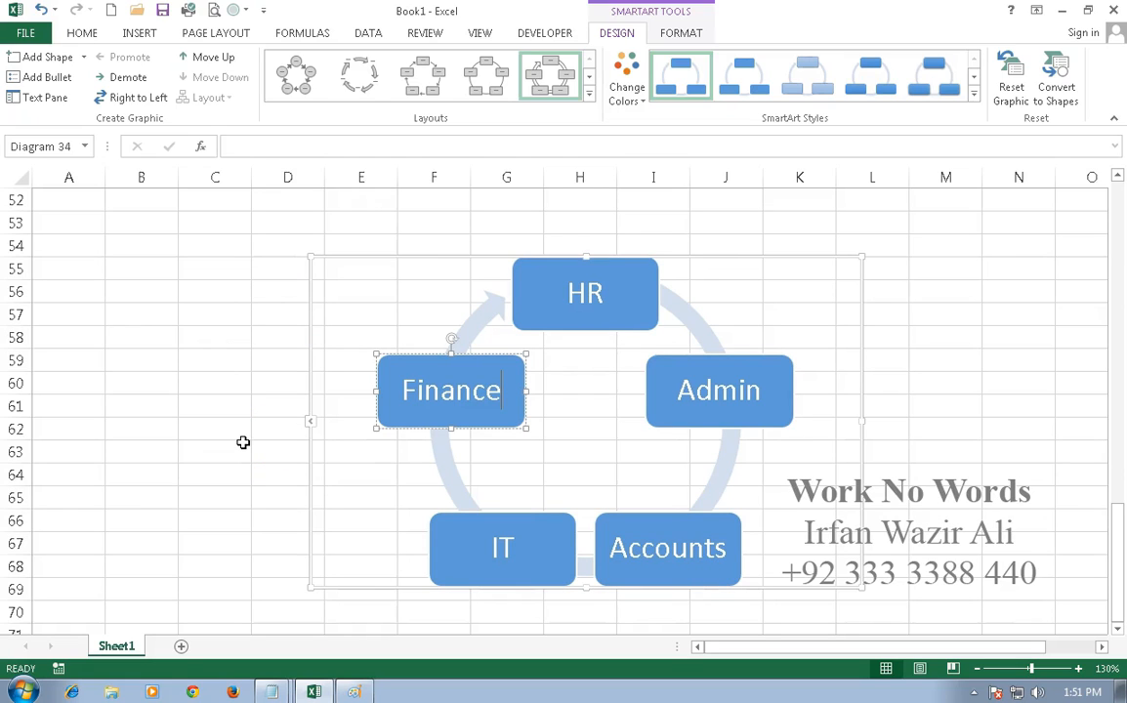
{"action": "left_click", "coordinate": [684, 37]}
{"action": "left_click", "coordinate": [625, 35]}
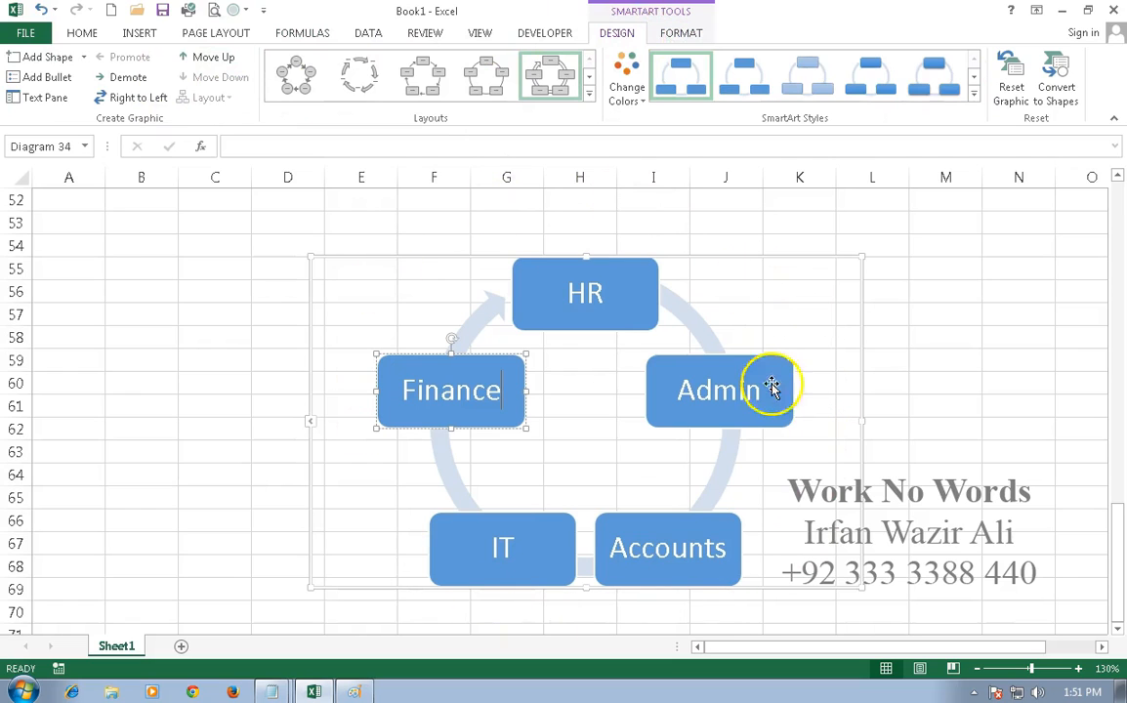
{"action": "left_click", "coordinate": [684, 35]}
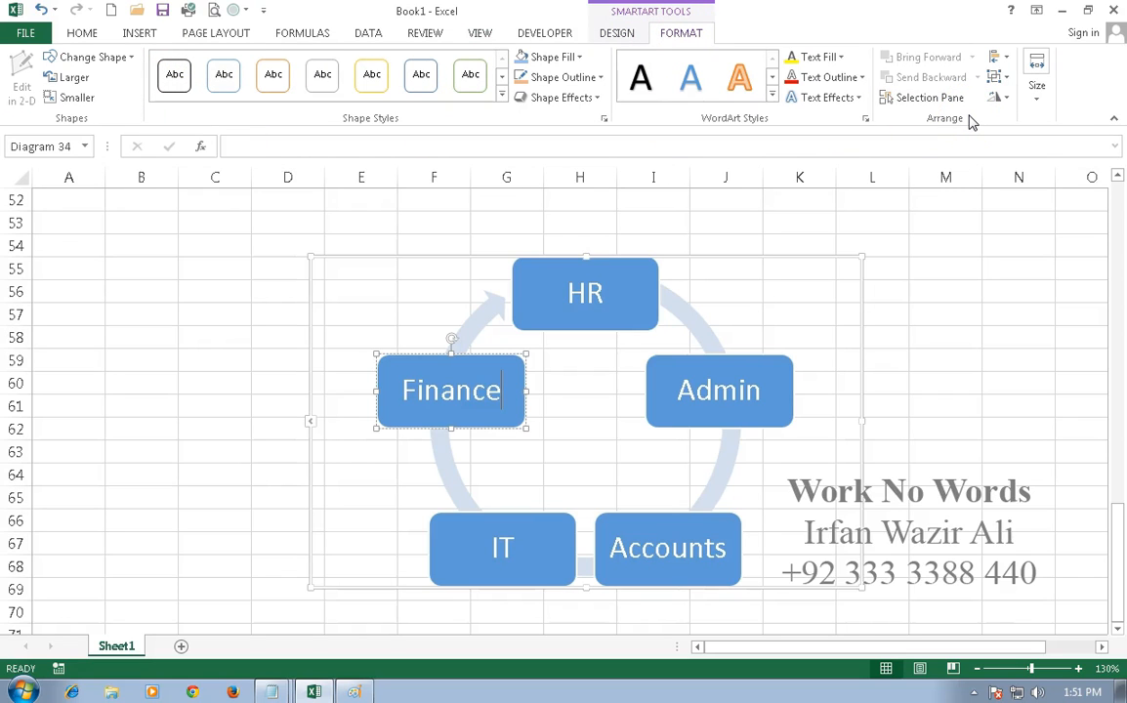
{"action": "left_click", "coordinate": [617, 39]}
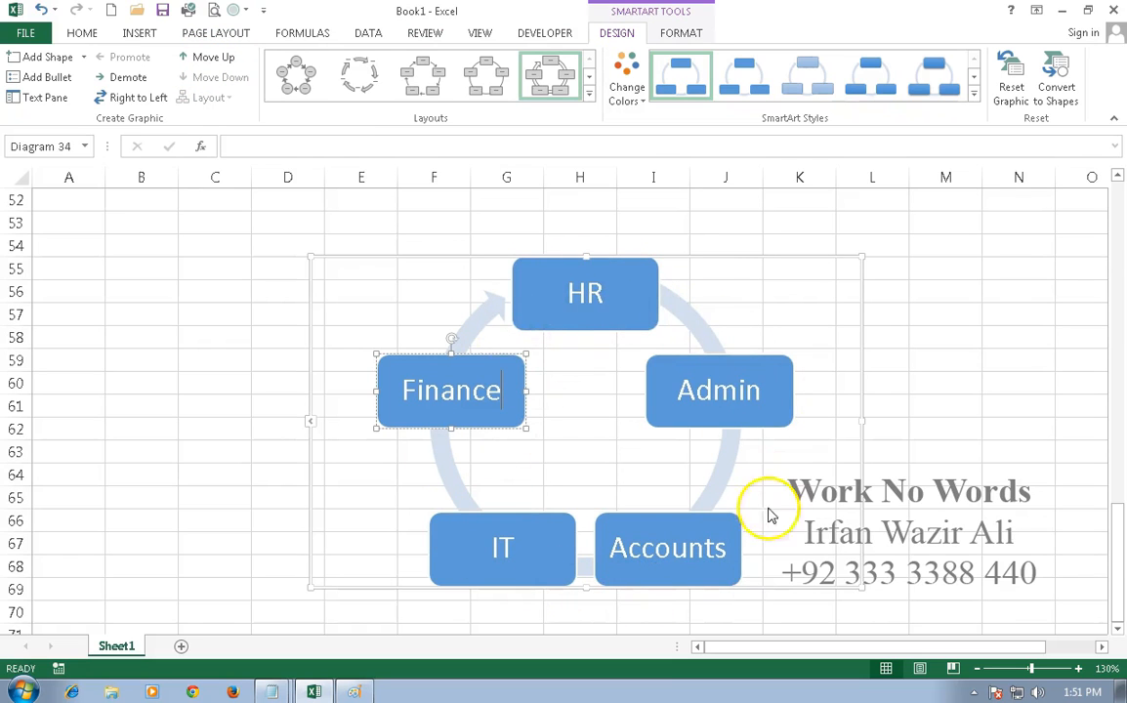
Add a blank shape before Finance in the cycle and delete it again.
{"action": "left_click", "coordinate": [83, 57]}
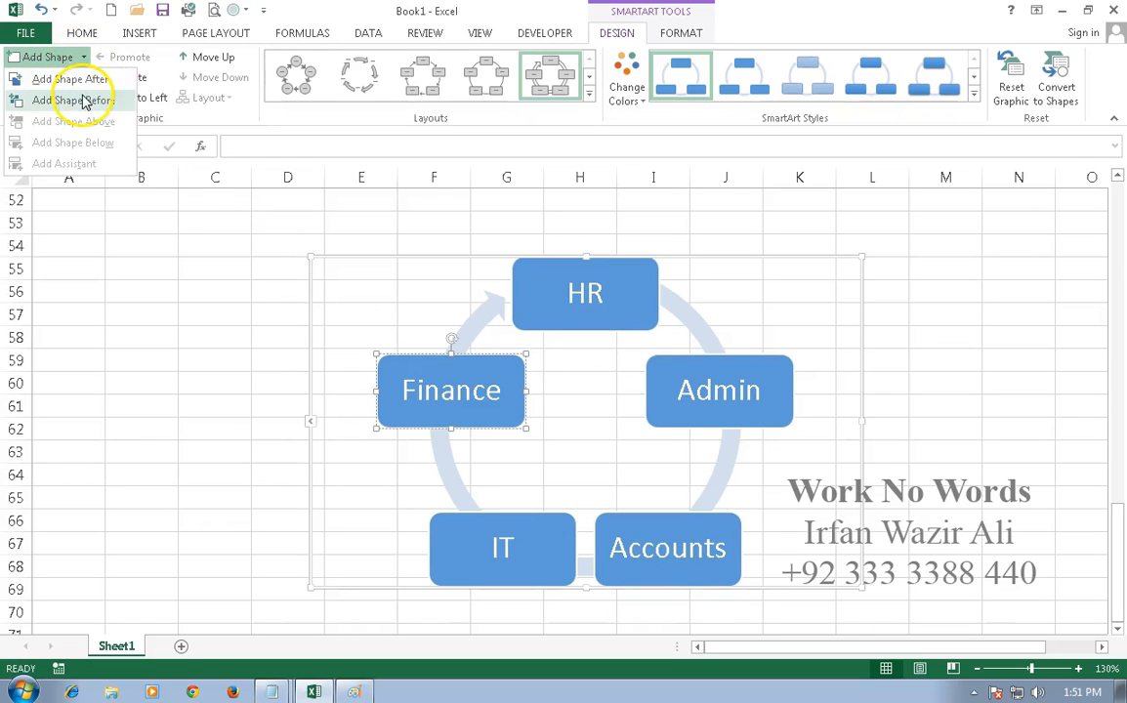
{"action": "left_click", "coordinate": [83, 101]}
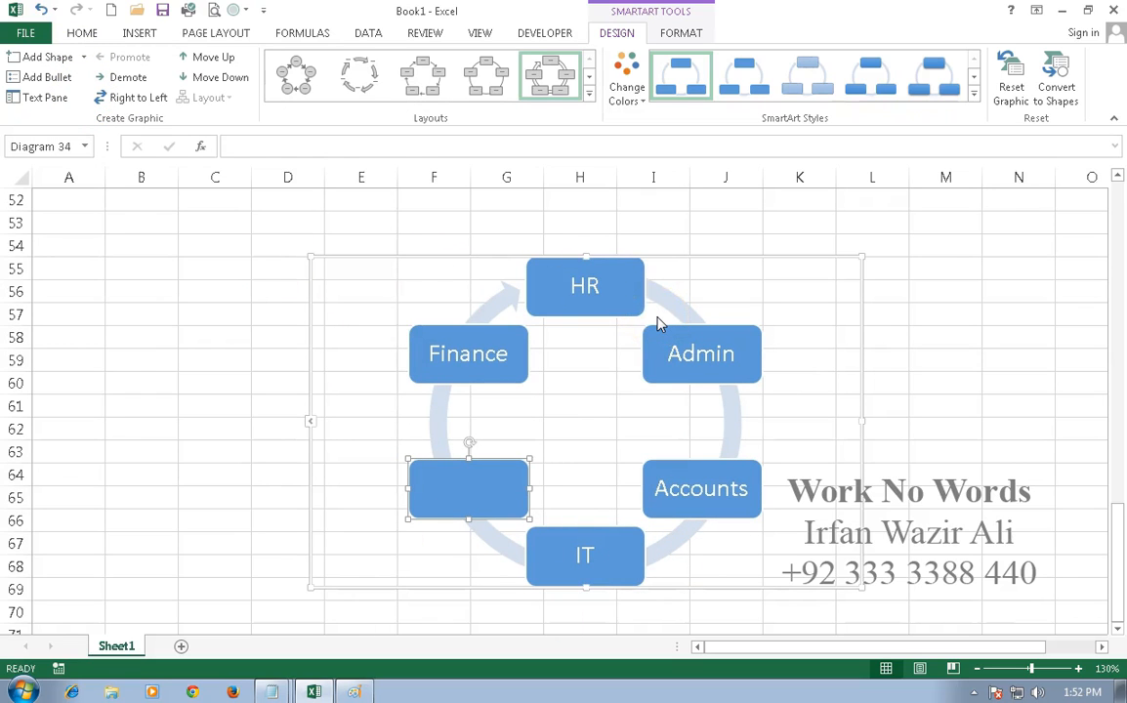
{"action": "left_click", "coordinate": [492, 477]}
{"action": "key", "text": "Delete"}
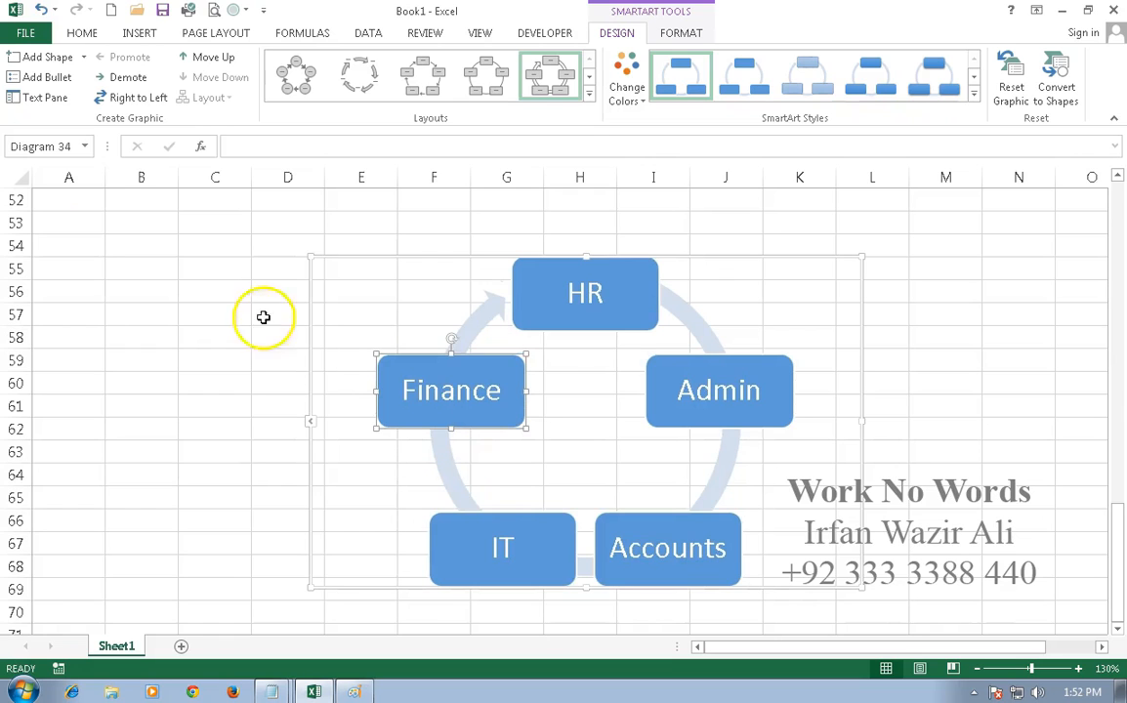
Add two blank shapes after Finance, then reduce them so that a single blank shape remains.
{"action": "left_click", "coordinate": [76, 62]}
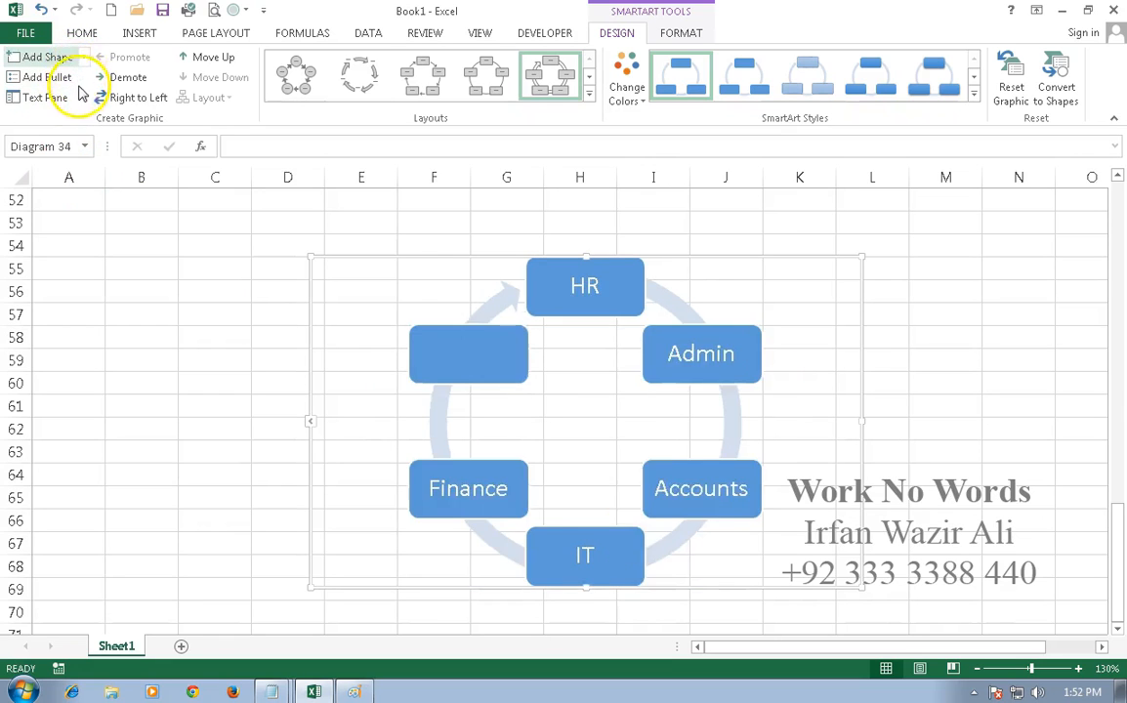
{"action": "left_click", "coordinate": [77, 61]}
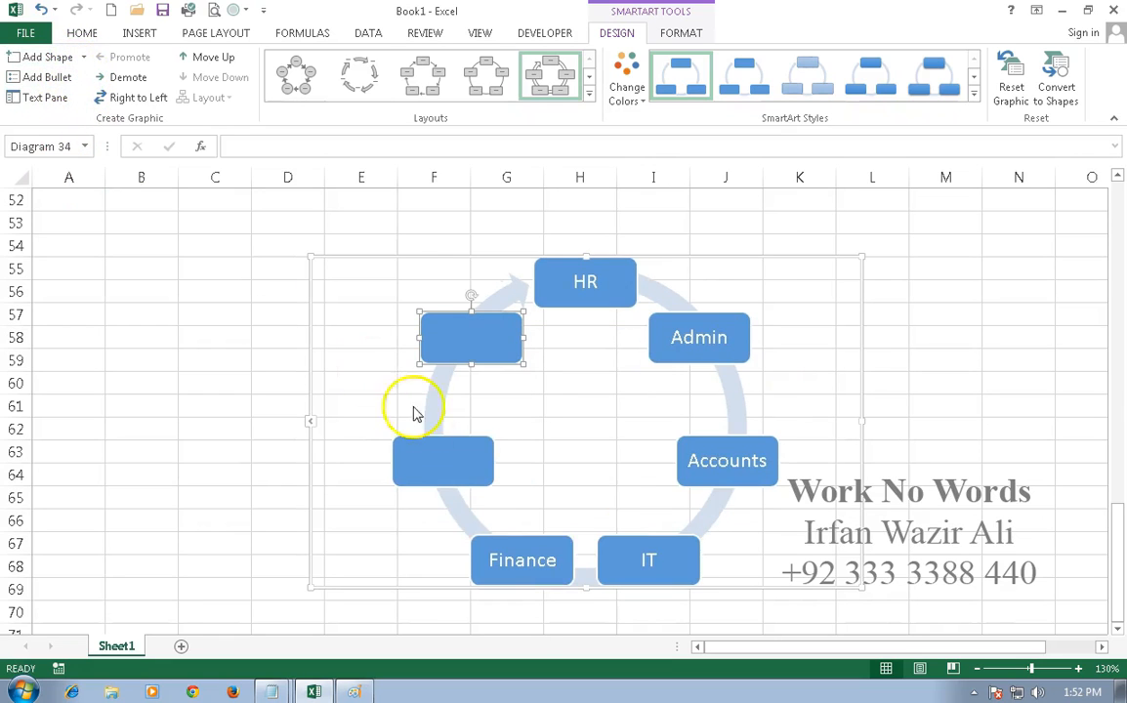
{"action": "key", "text": "shift+Tab"}
{"action": "left_click", "coordinate": [468, 349]}
{"action": "key", "text": "Delete"}
{"action": "key", "text": "Delete"}
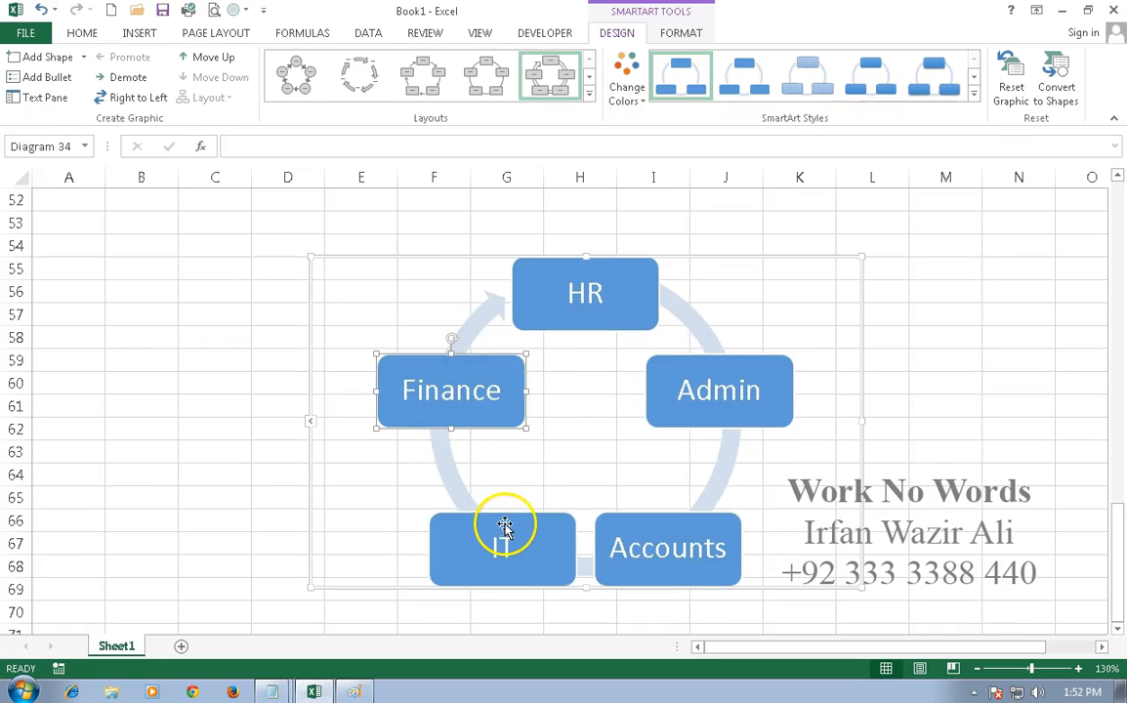
{"action": "key", "text": "ctrl+z"}
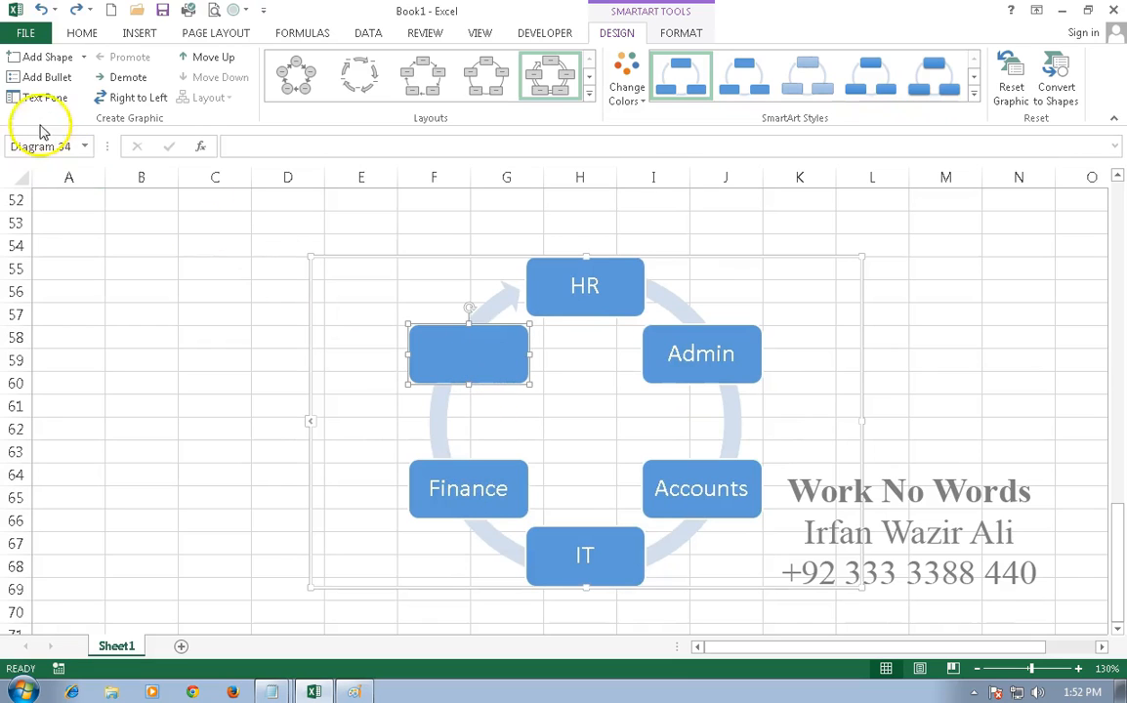
Toggle the cycle's direction back and forth, leaving it set to Right to Left.
{"action": "left_click", "coordinate": [115, 101]}
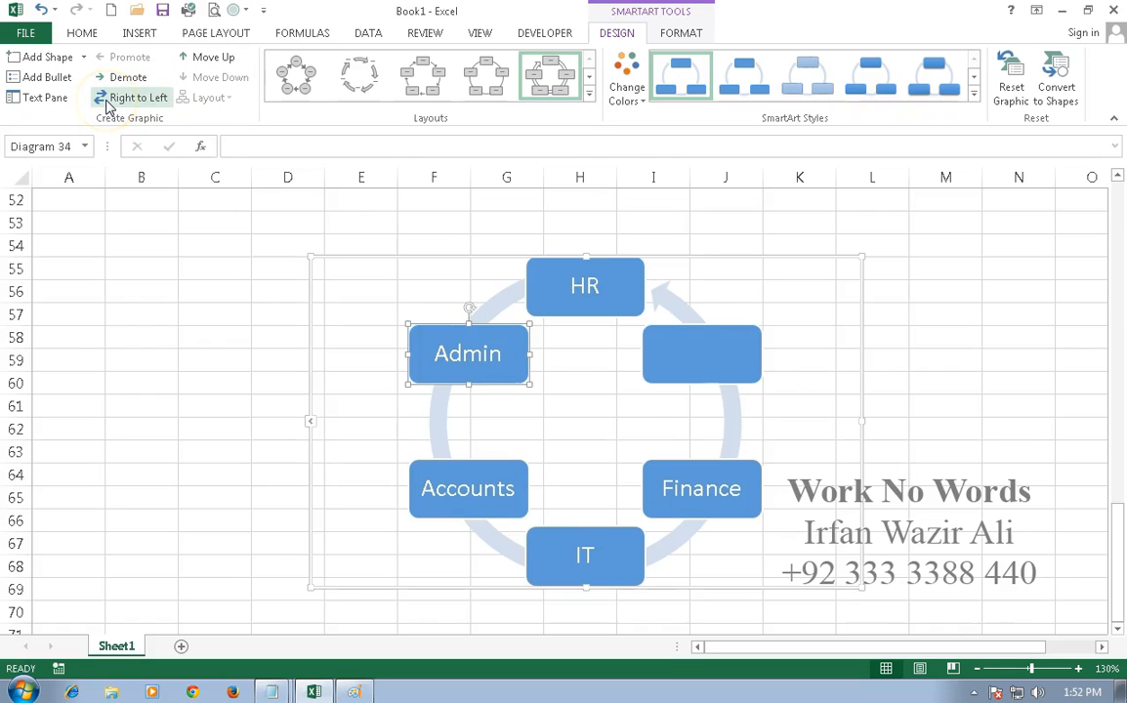
{"action": "left_click", "coordinate": [109, 101]}
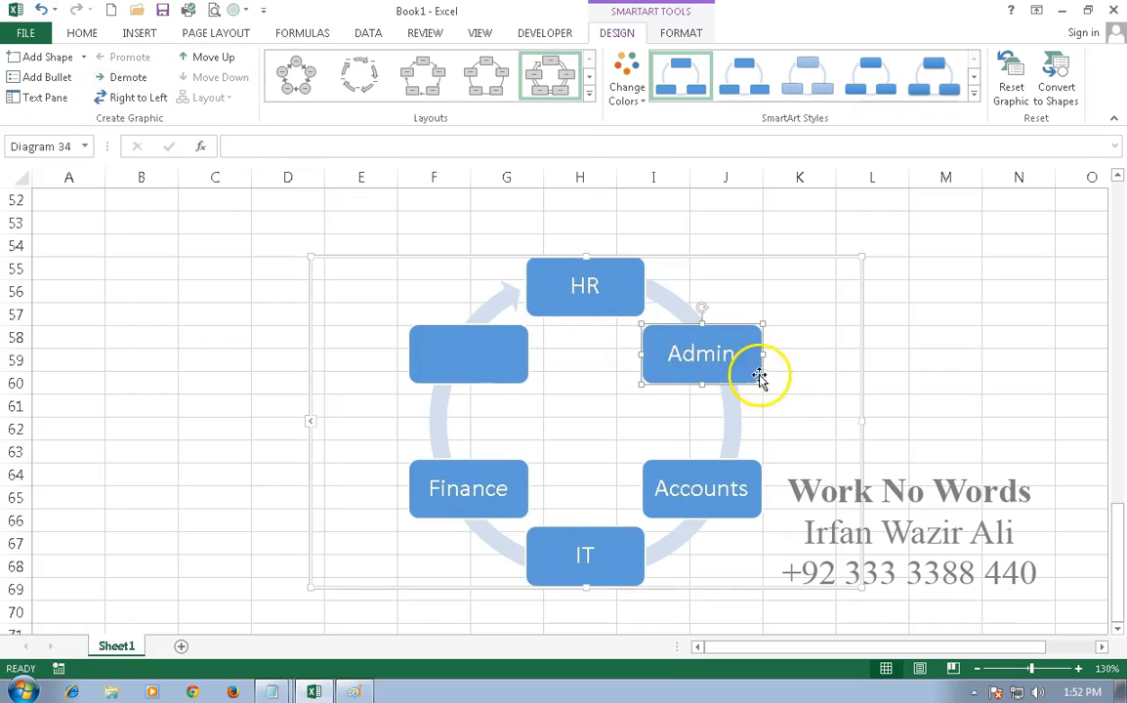
{"action": "left_click", "coordinate": [127, 102]}
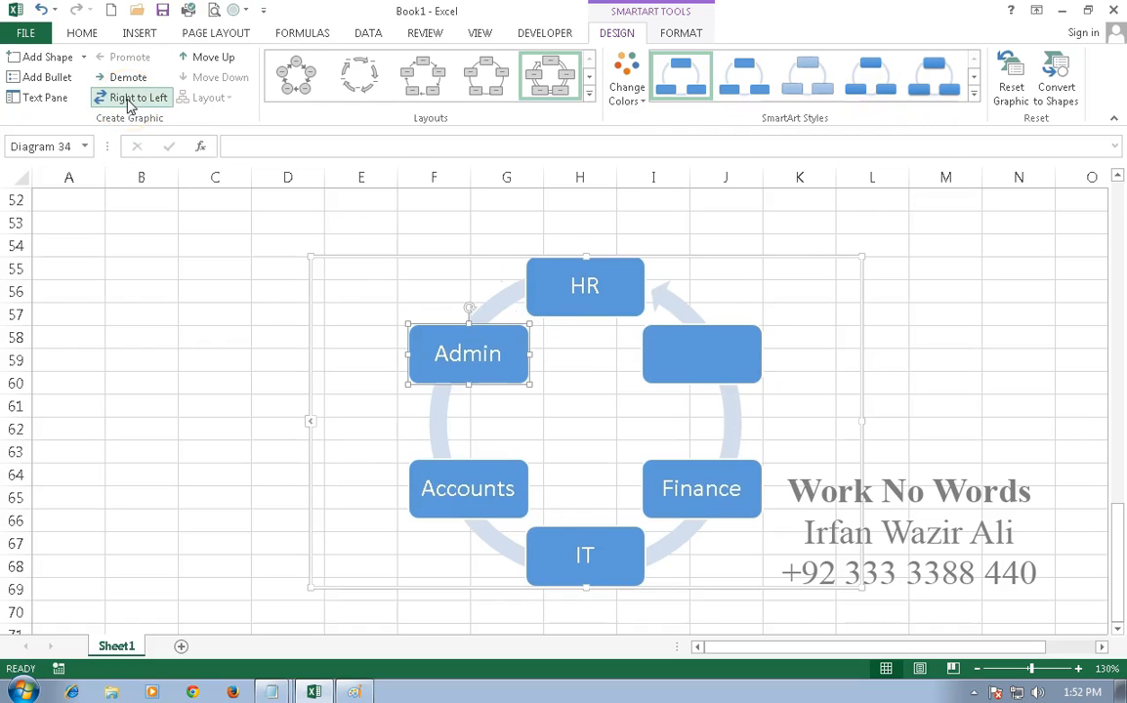
Move the blank shape up in the cycle order to just after HR, and back down to the end.
{"action": "left_click", "coordinate": [209, 61]}
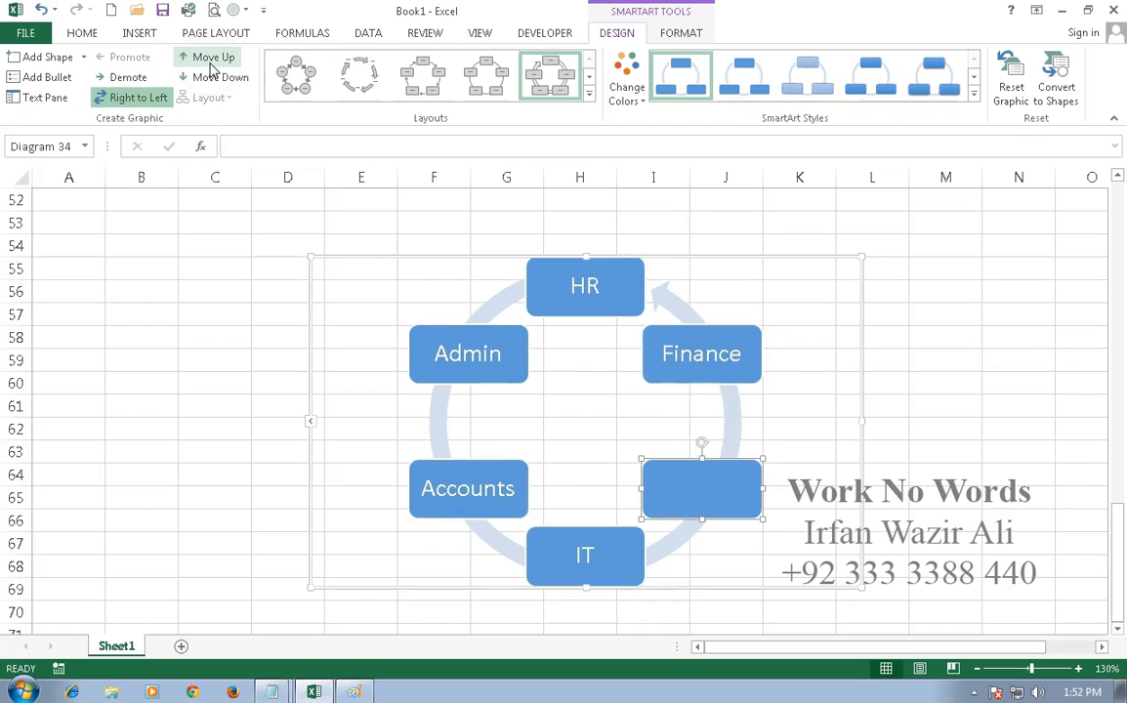
{"action": "left_click", "coordinate": [209, 62]}
{"action": "left_click", "coordinate": [209, 60]}
{"action": "left_click", "coordinate": [209, 61]}
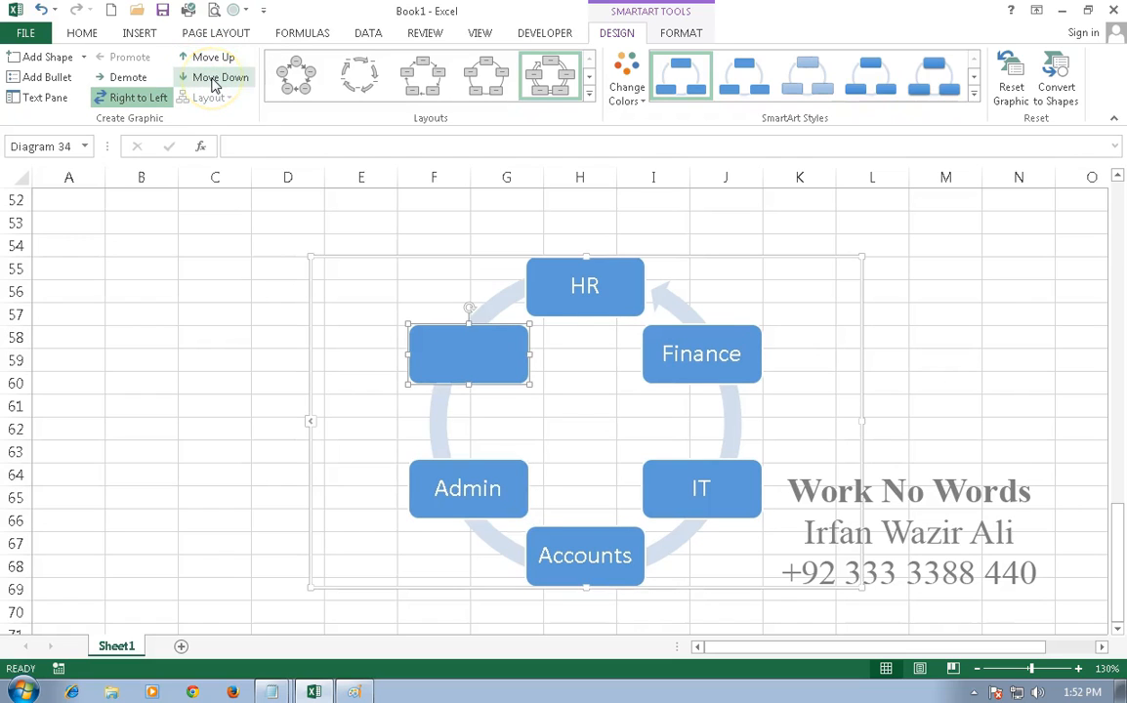
{"action": "left_click", "coordinate": [215, 78]}
{"action": "left_click", "coordinate": [214, 82]}
{"action": "left_click", "coordinate": [214, 83]}
{"action": "left_click", "coordinate": [214, 82]}
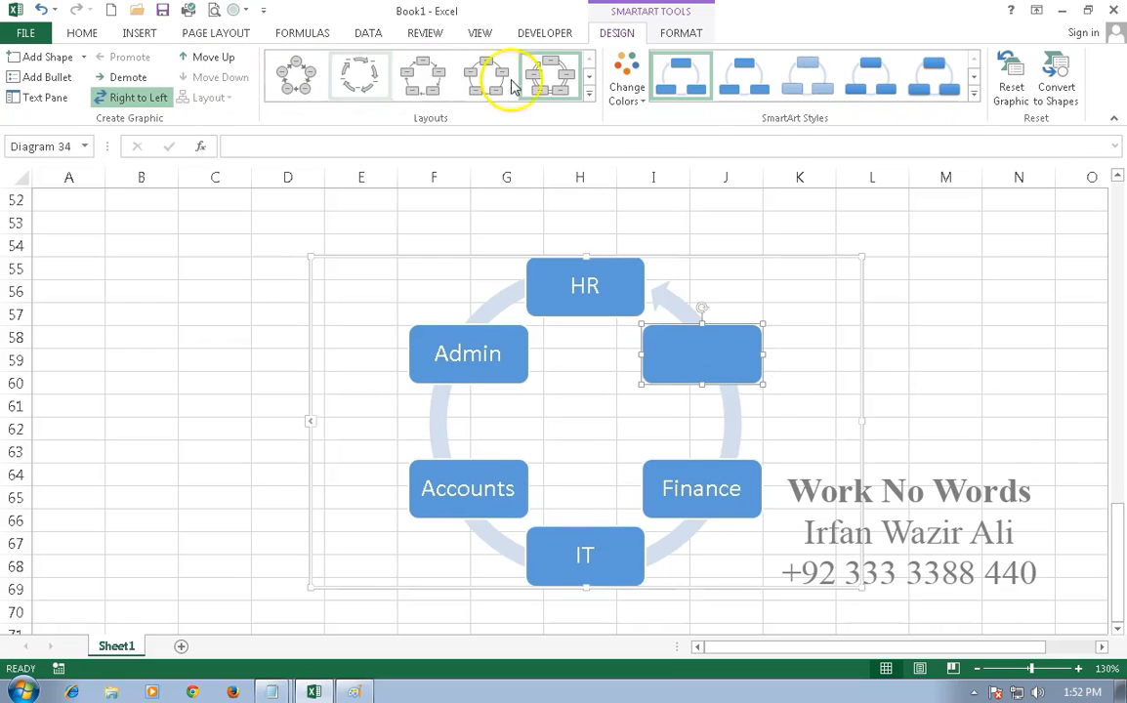
Preview the cycle layouts, including Block Cycle and Multidirectional Cycle, and switch the graphic to Circle Arrow Process.
{"action": "left_click", "coordinate": [589, 95]}
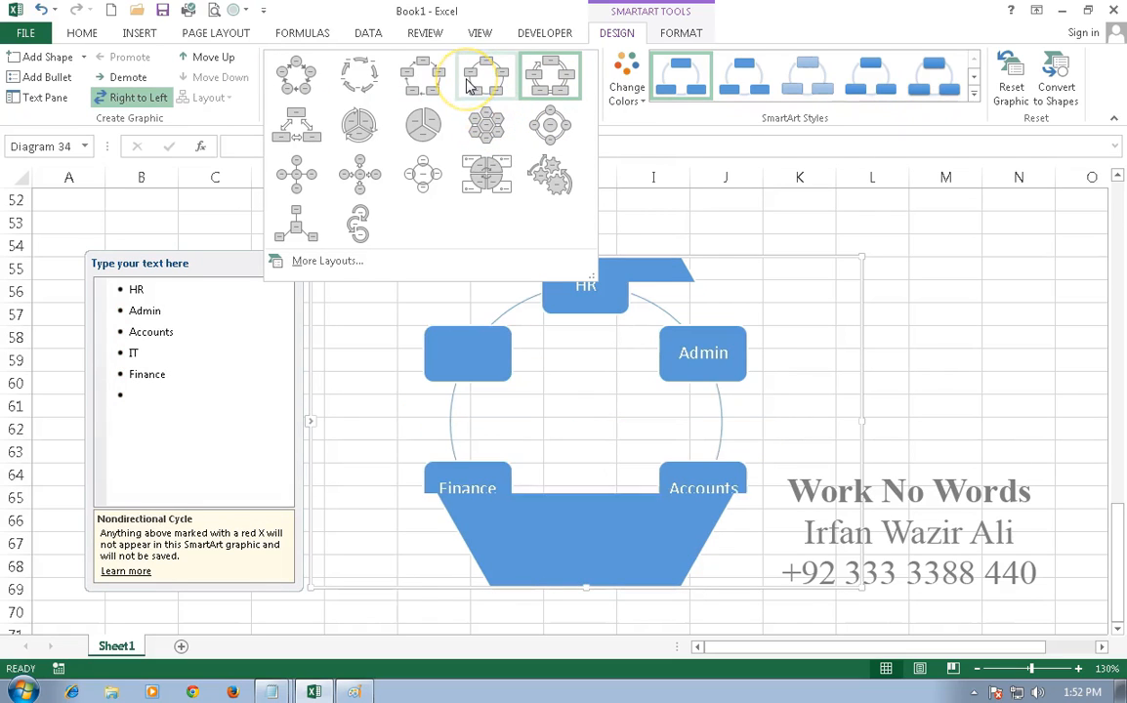
{"action": "left_click", "coordinate": [424, 88]}
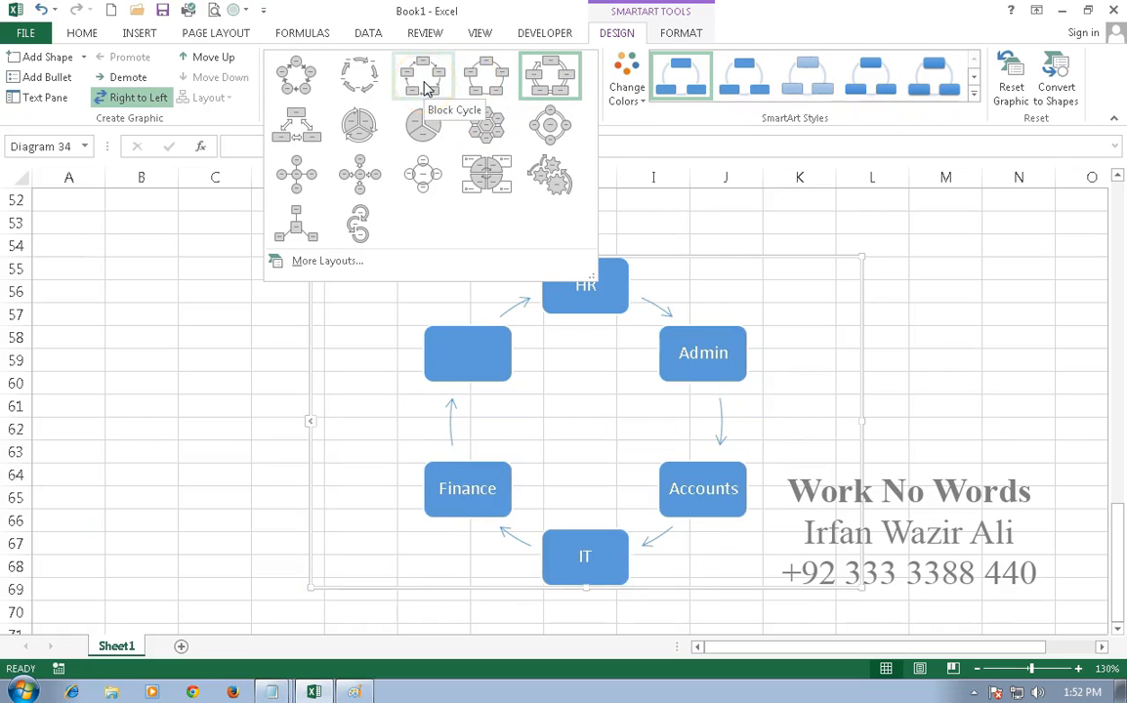
{"action": "left_click", "coordinate": [359, 86]}
{"action": "left_click", "coordinate": [299, 86]}
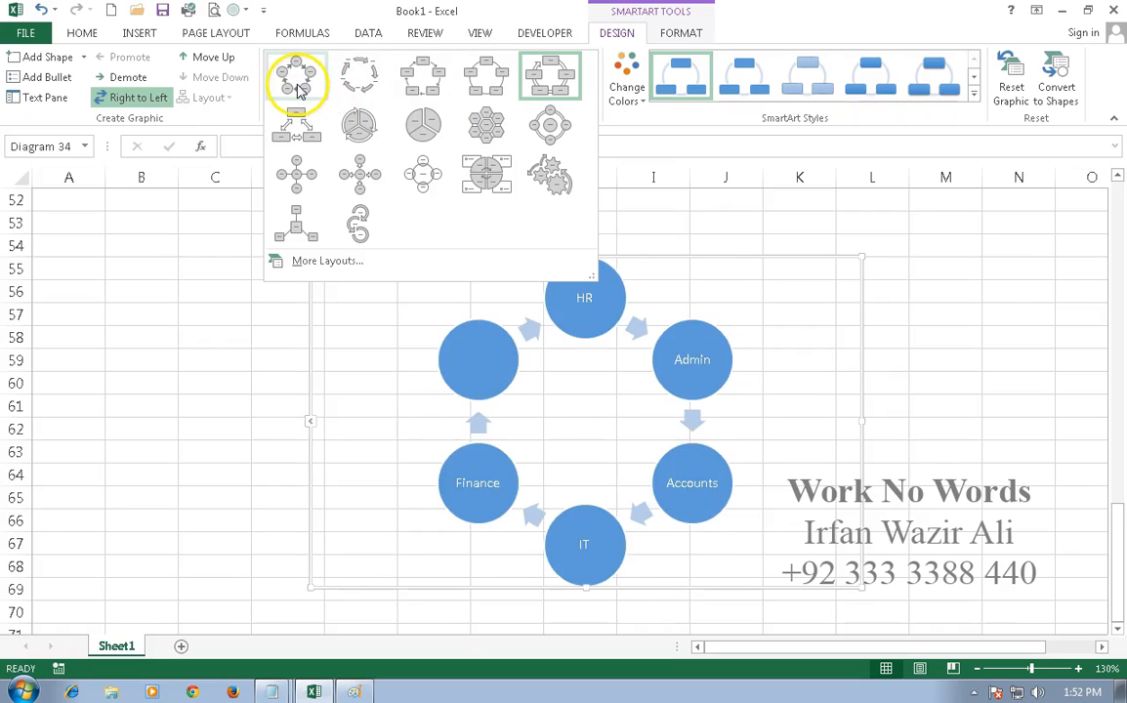
{"action": "left_click", "coordinate": [299, 133]}
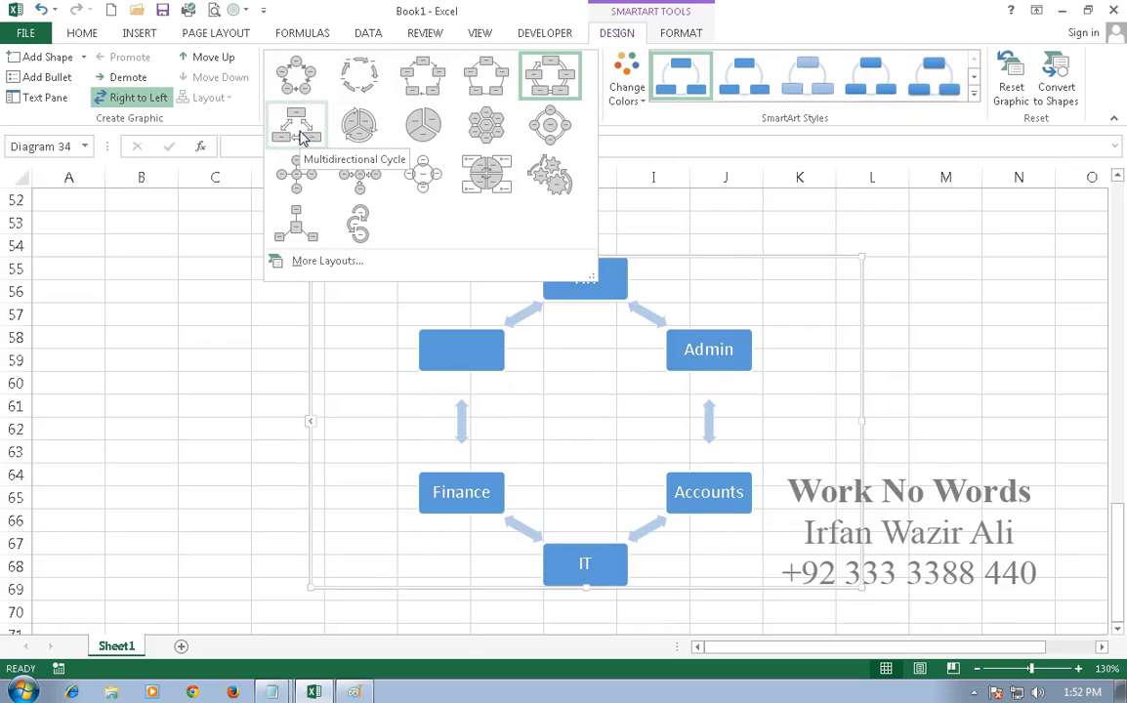
{"action": "left_click", "coordinate": [300, 175]}
{"action": "left_click", "coordinate": [351, 178]}
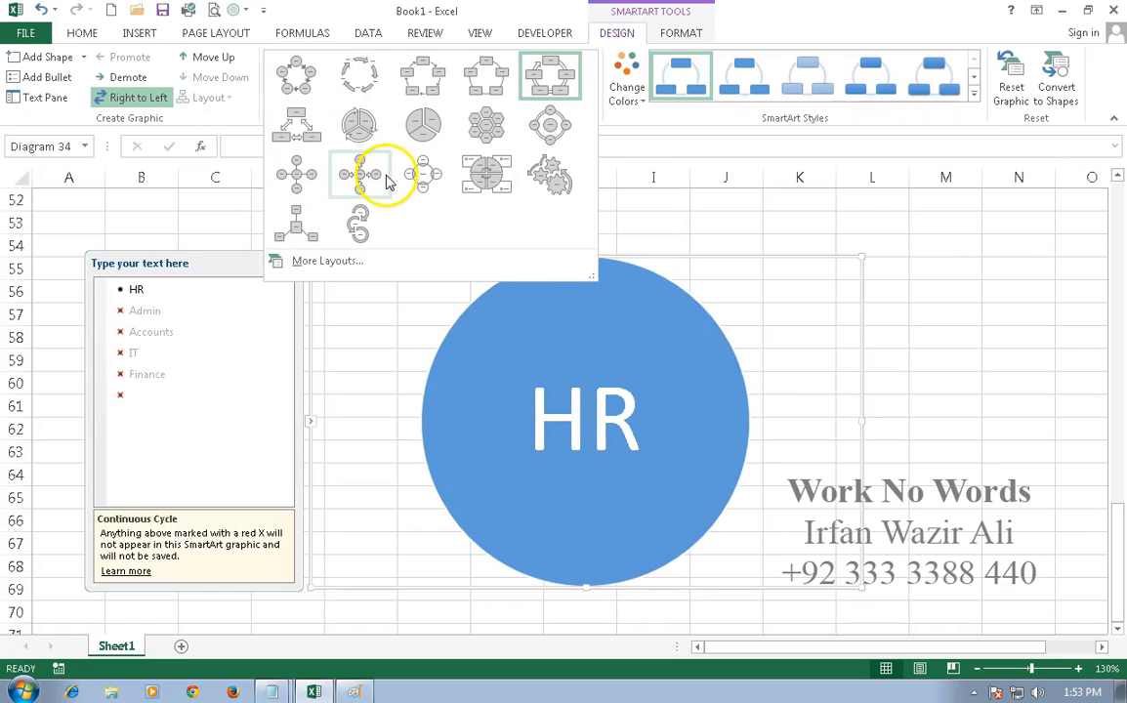
{"action": "left_click", "coordinate": [360, 224]}
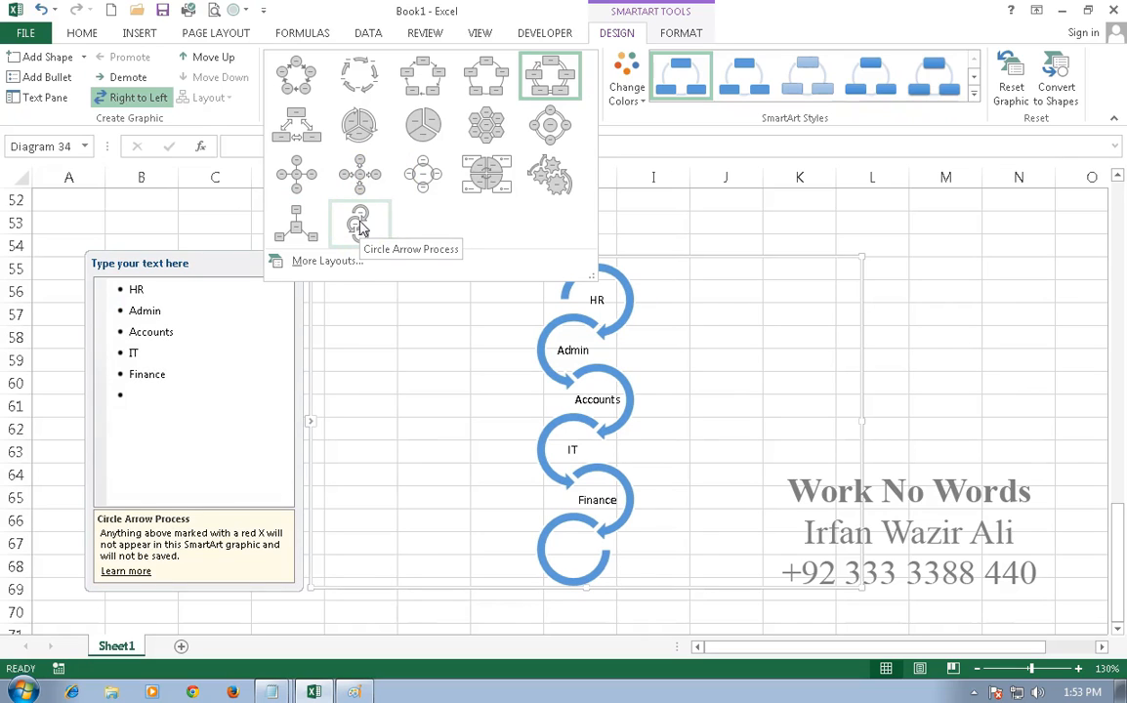
{"action": "left_click", "coordinate": [798, 240]}
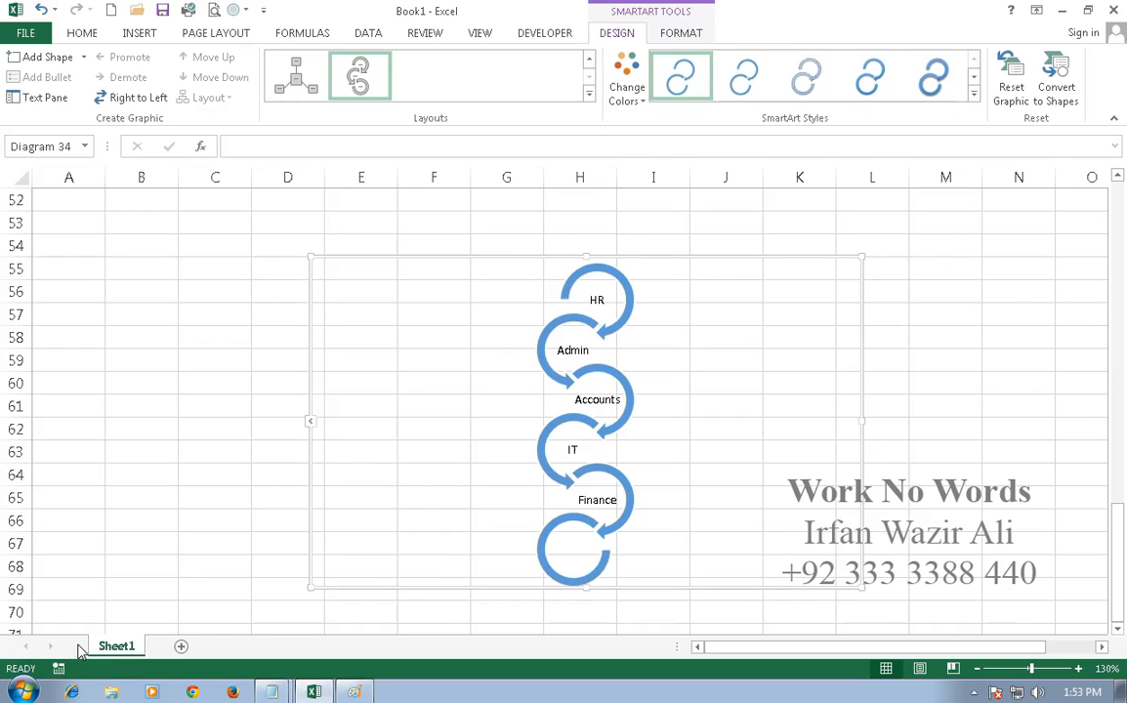
Switch the graphic's layout to Block Cycle, and return it to Continuous Cycle.
{"action": "left_click", "coordinate": [589, 98]}
{"action": "left_click", "coordinate": [423, 93]}
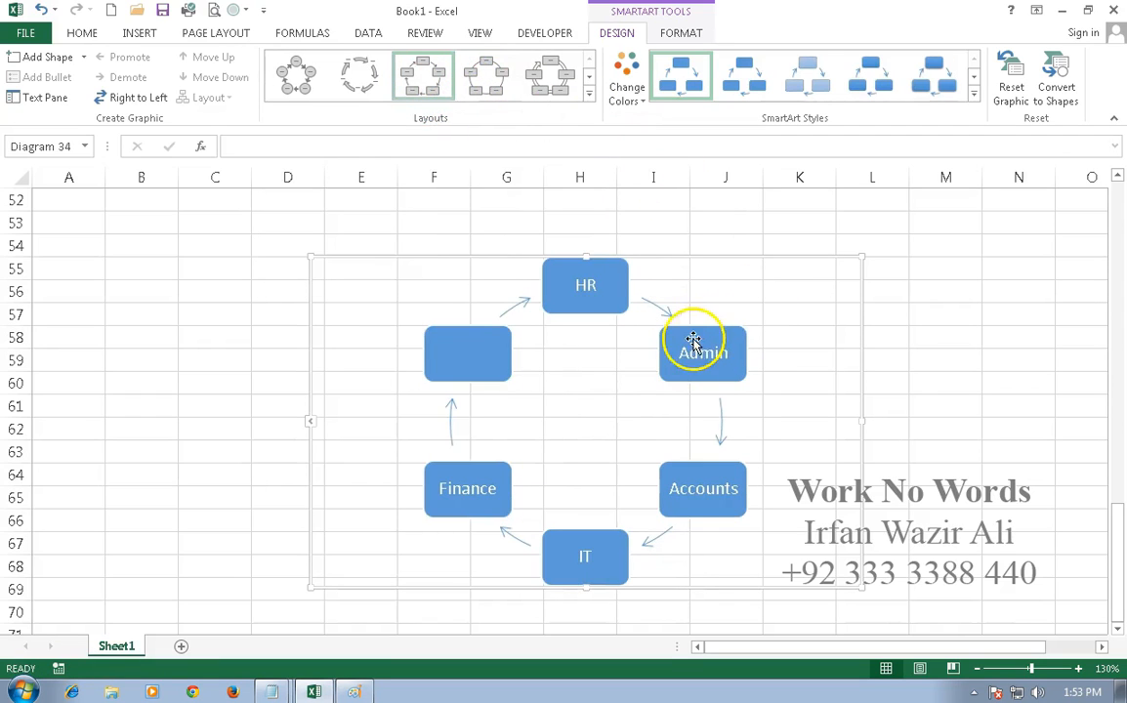
{"action": "left_click", "coordinate": [552, 86]}
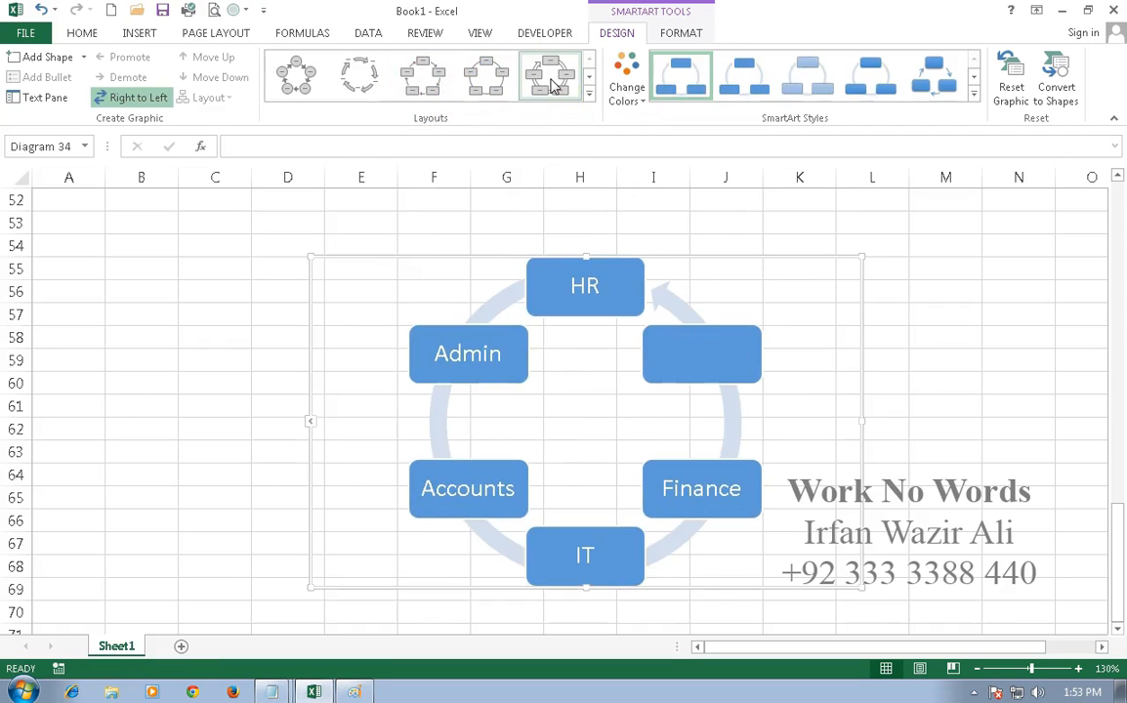
Recolor the cycle with the fourth Colorful scheme, yellow through green to blue, and apply the first 3-D scene style of the second row.
{"action": "left_click", "coordinate": [633, 98]}
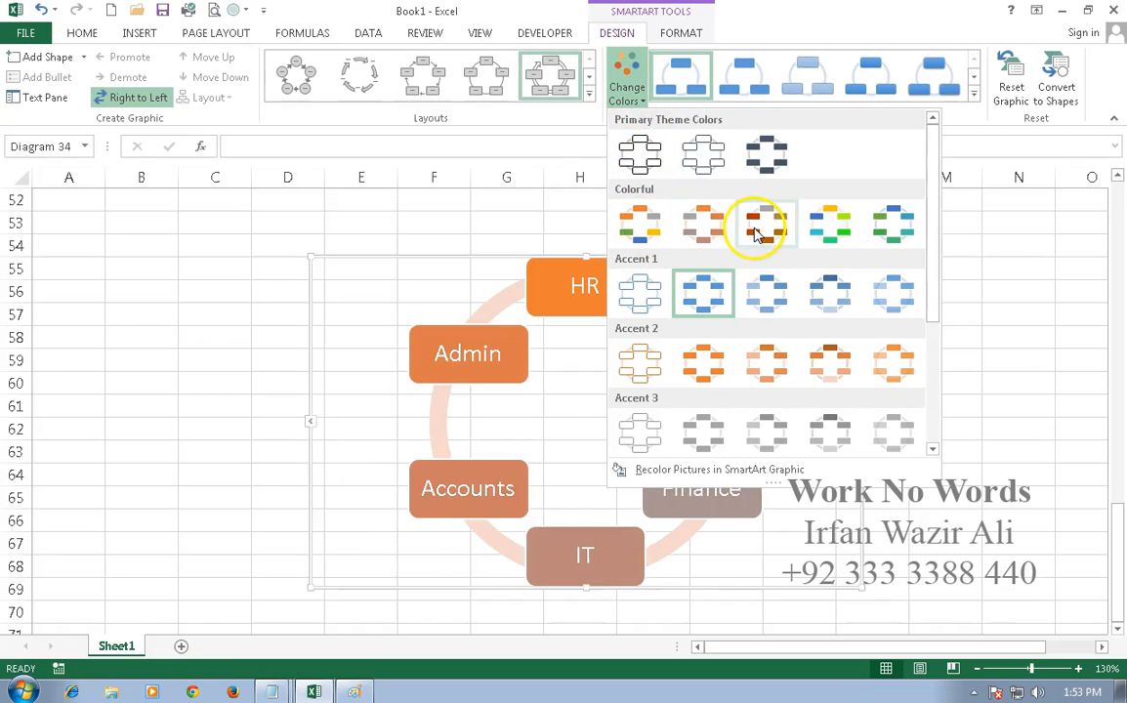
{"action": "left_click", "coordinate": [833, 232]}
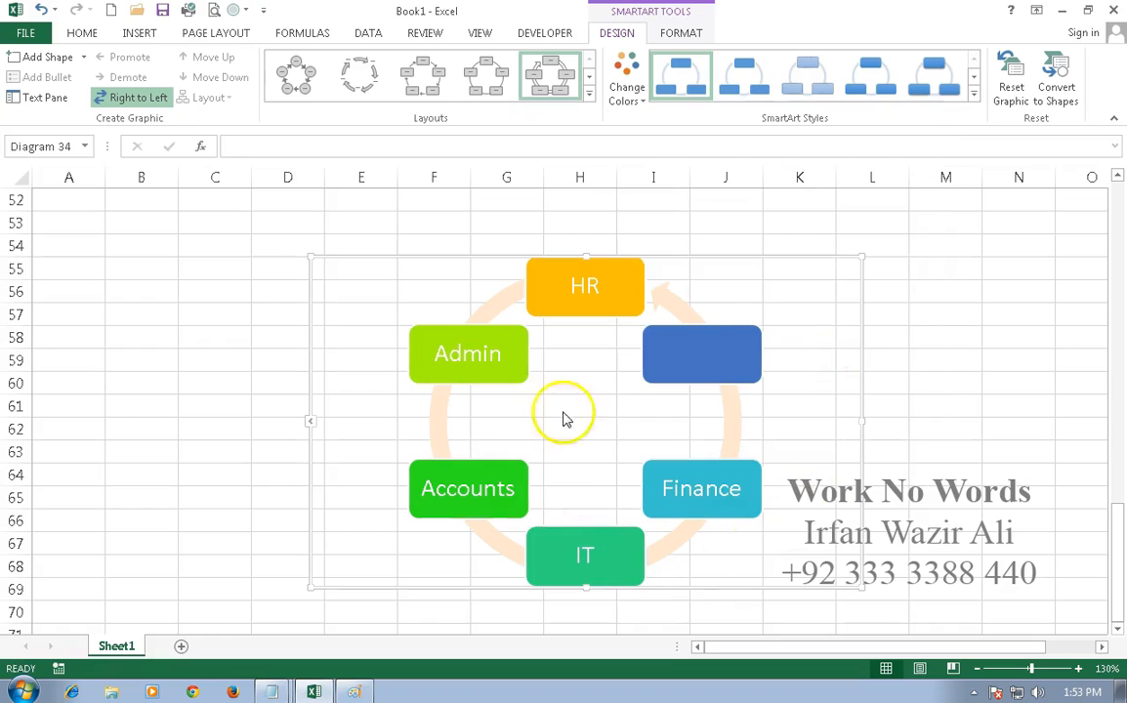
{"action": "left_click", "coordinate": [974, 95]}
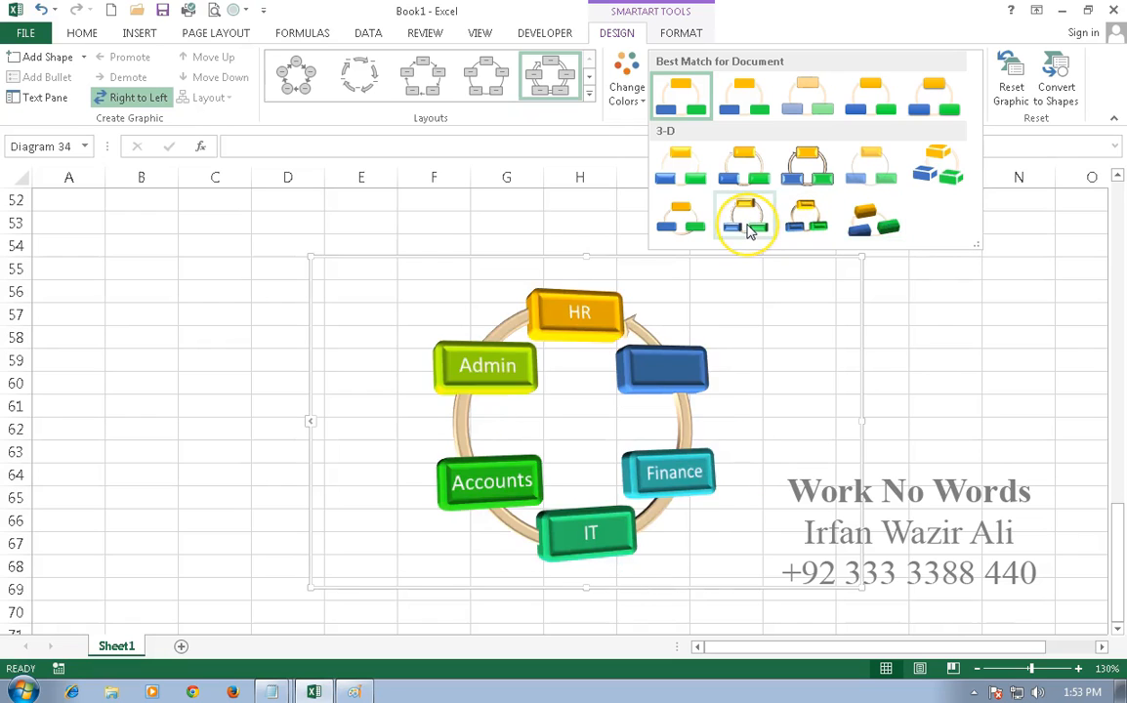
{"action": "left_click", "coordinate": [695, 209]}
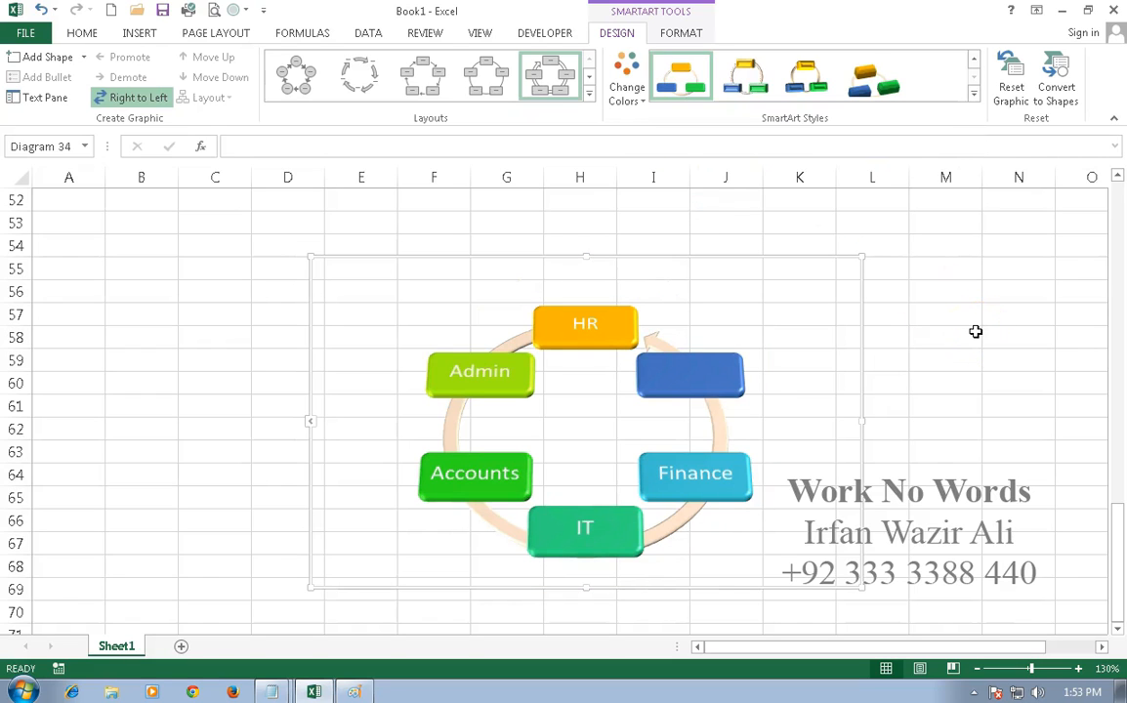
Reset the SmartArt graphic to discard its formatting changes.
{"action": "left_click", "coordinate": [1012, 78]}
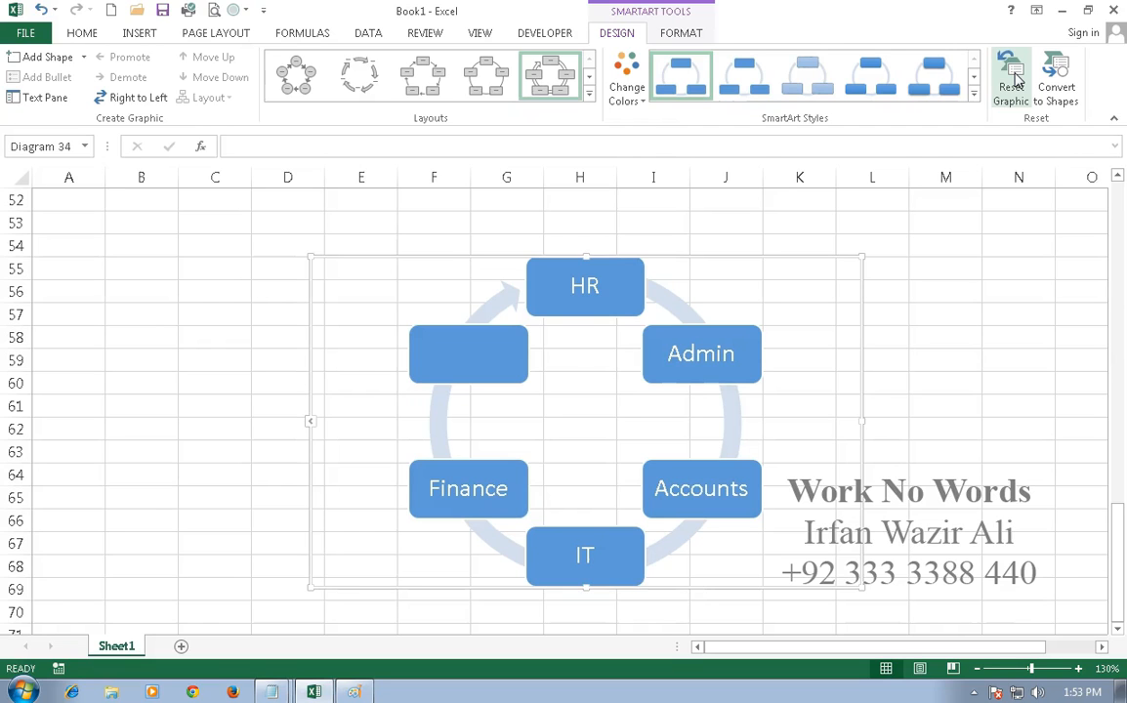
Convert the SmartArt to shapes and move the group about one column left, and undo both the move and the conversion.
{"action": "left_click", "coordinate": [1056, 84]}
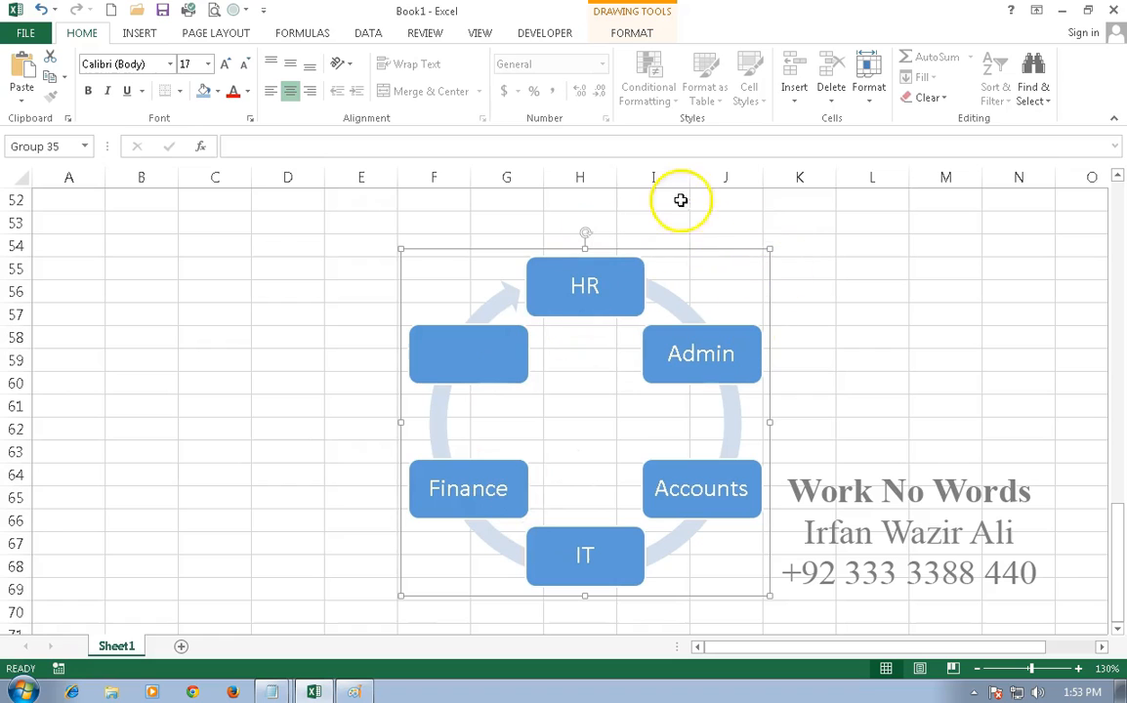
{"action": "left_click_drag", "start_coordinate": [701, 251], "coordinate": [602, 246]}
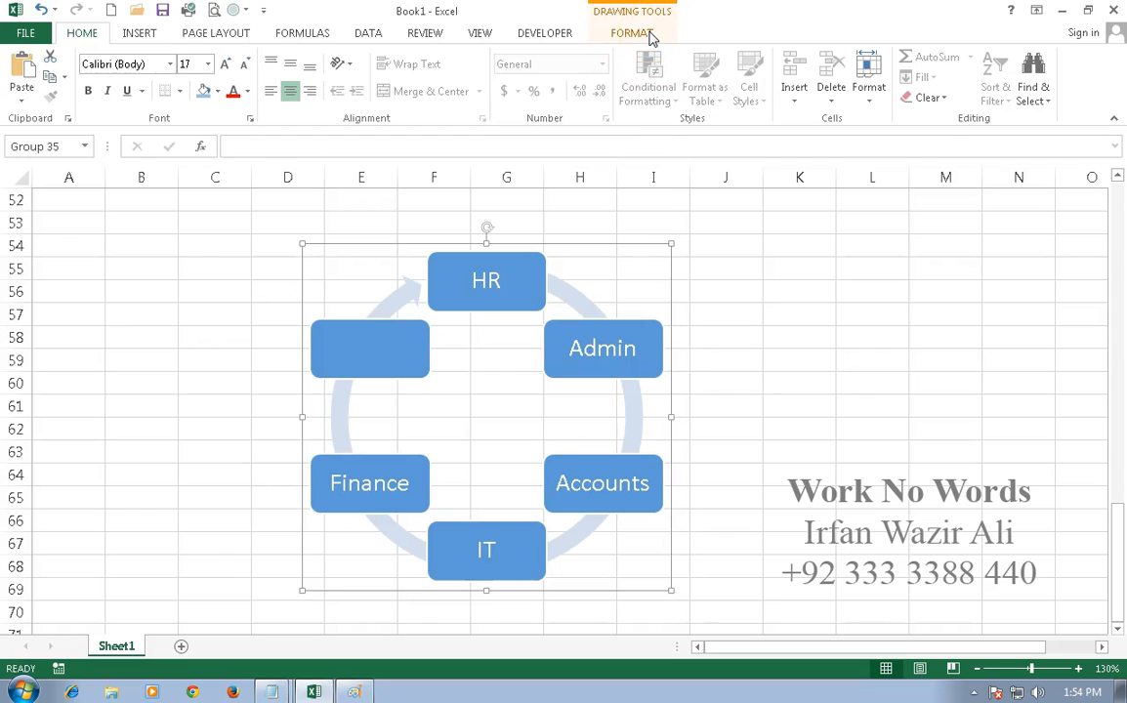
{"action": "key", "text": "ctrl+z"}
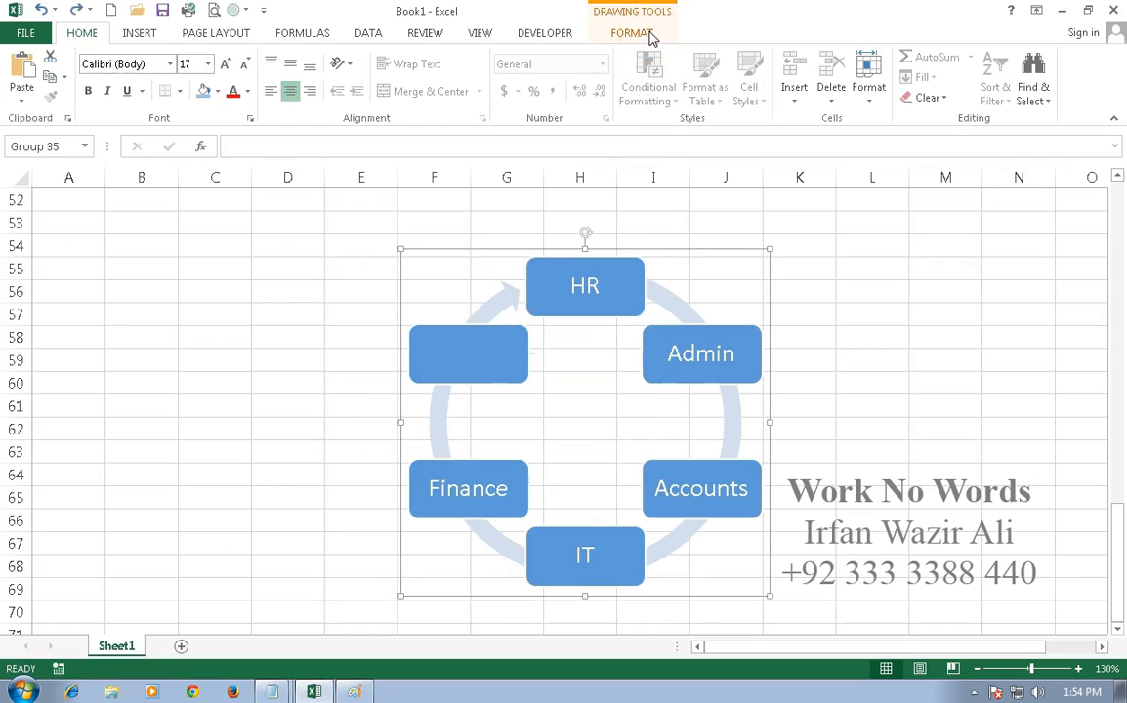
{"action": "key", "text": "ctrl+z"}
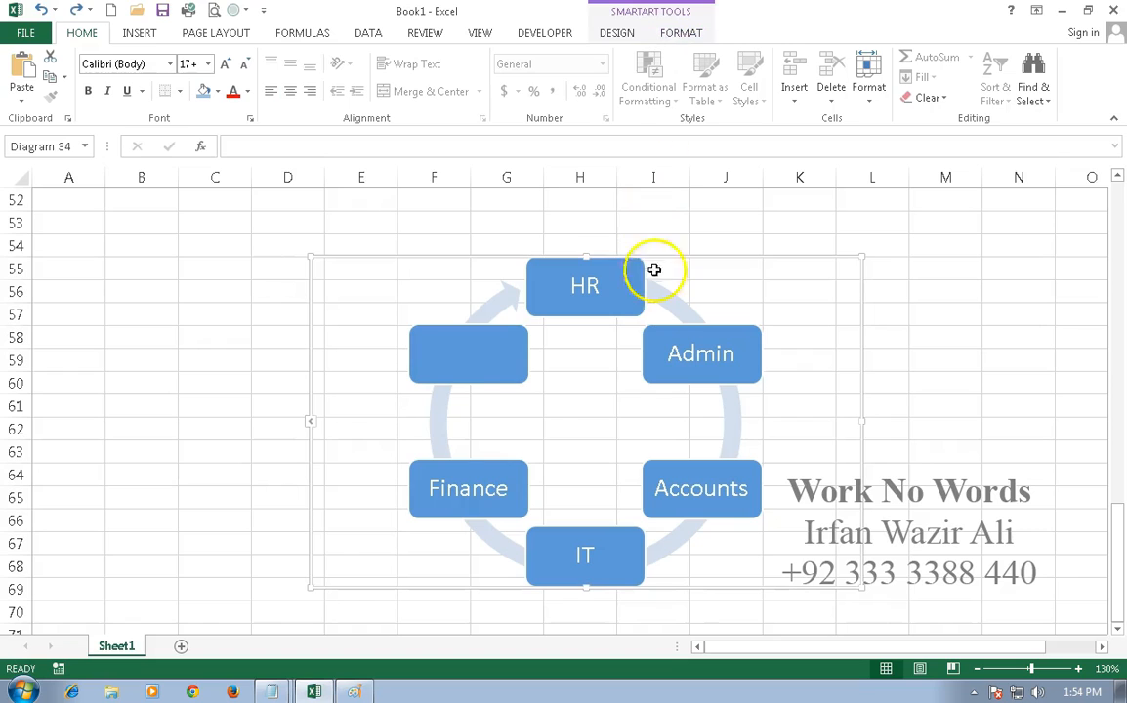
{"action": "left_click", "coordinate": [617, 39]}
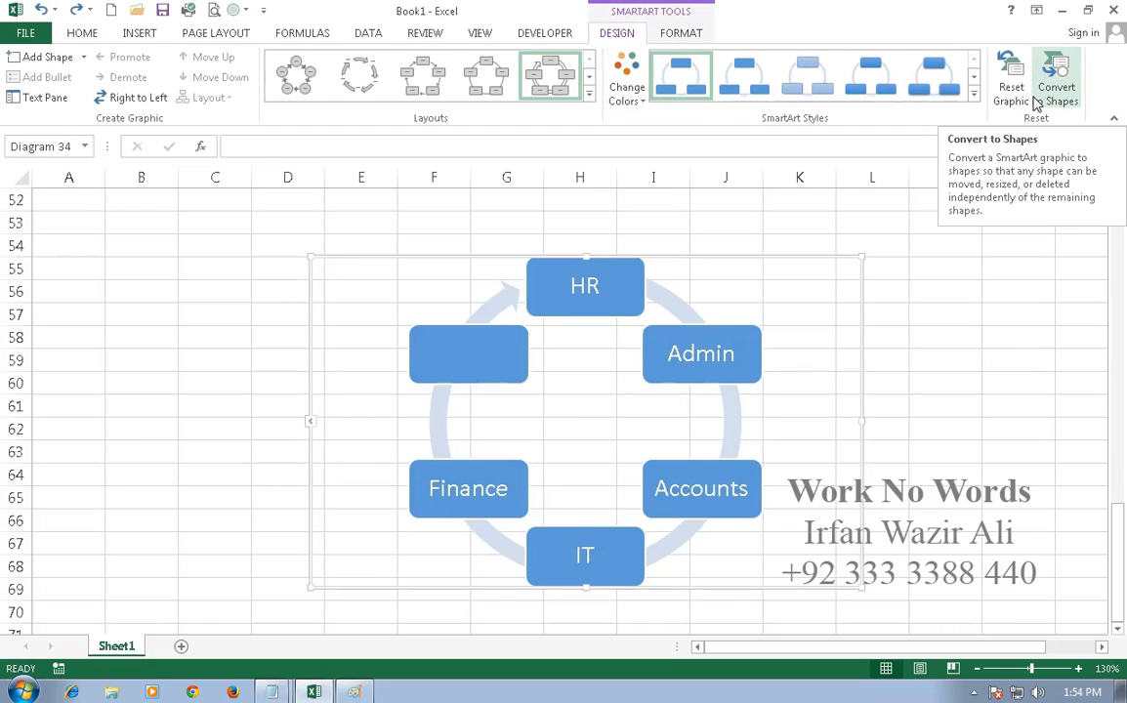
Apply the orange outlined WordArt style to the department labels and fill their text with standard yellow.
{"action": "left_click", "coordinate": [683, 40]}
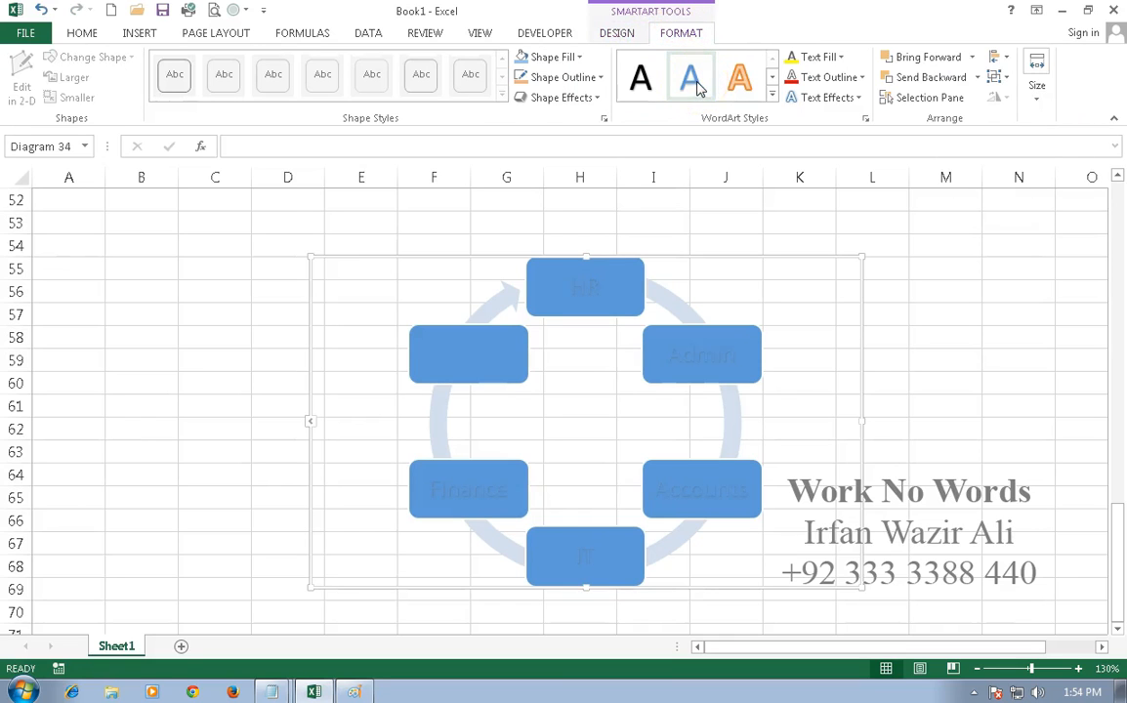
{"action": "left_click", "coordinate": [741, 82]}
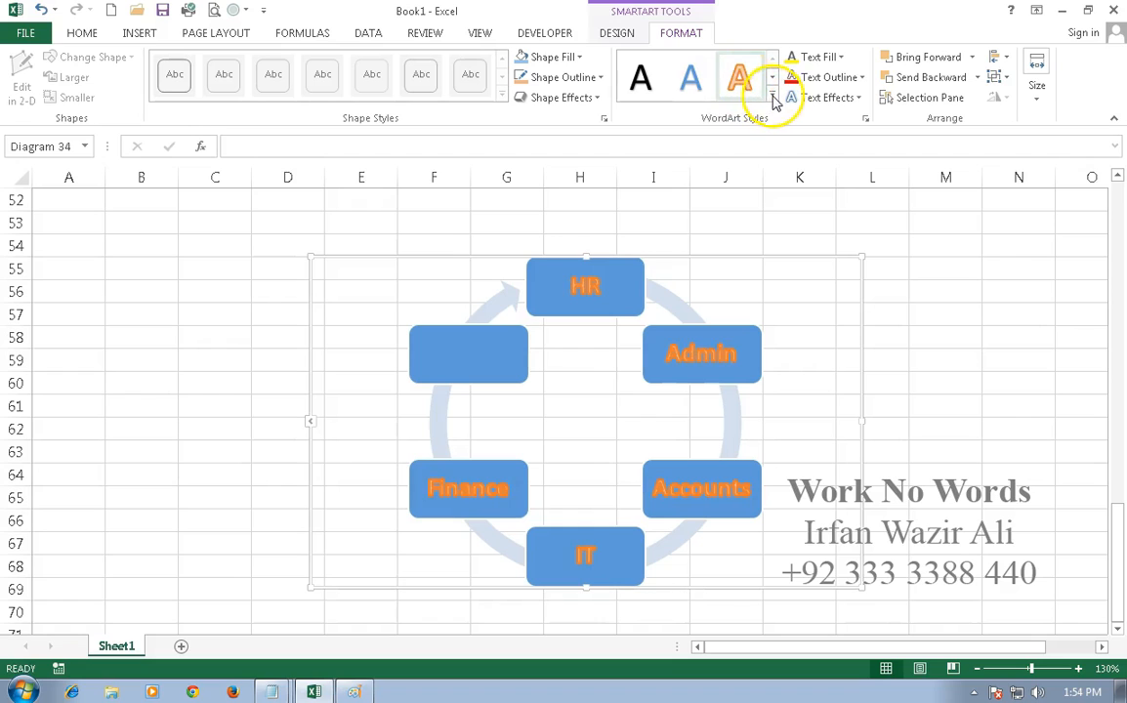
{"action": "left_click", "coordinate": [839, 56]}
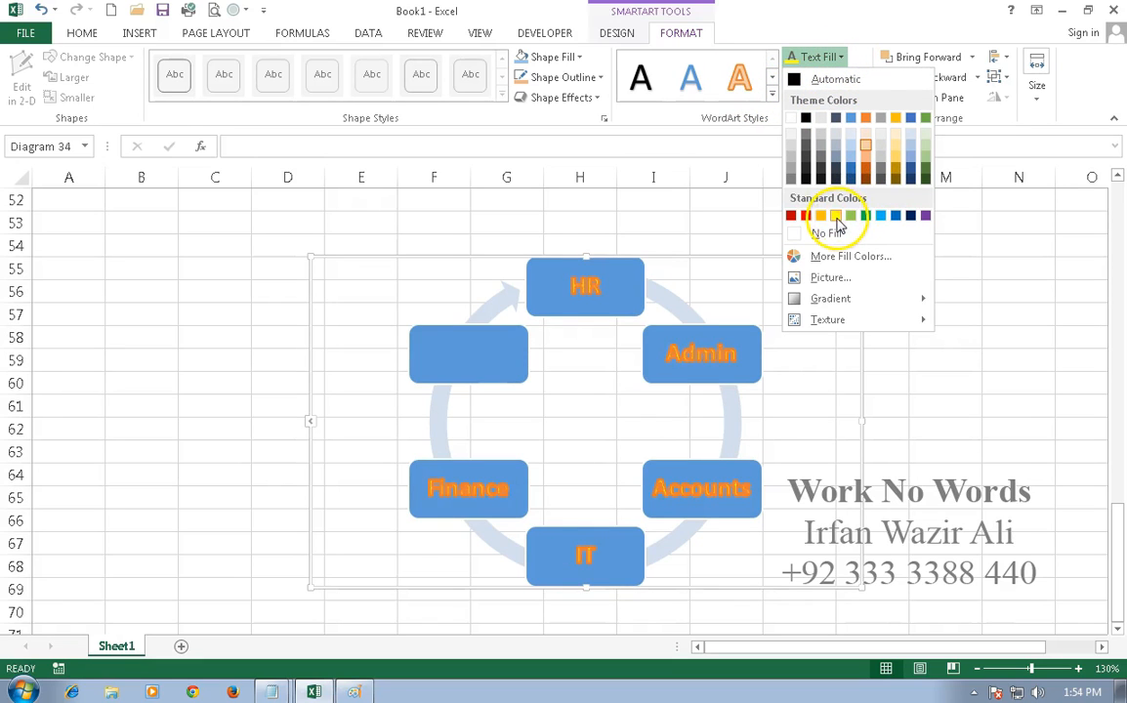
{"action": "left_click", "coordinate": [837, 217]}
Set the text outline weight of the department labels to ¼ pt.
{"action": "left_click", "coordinate": [864, 80]}
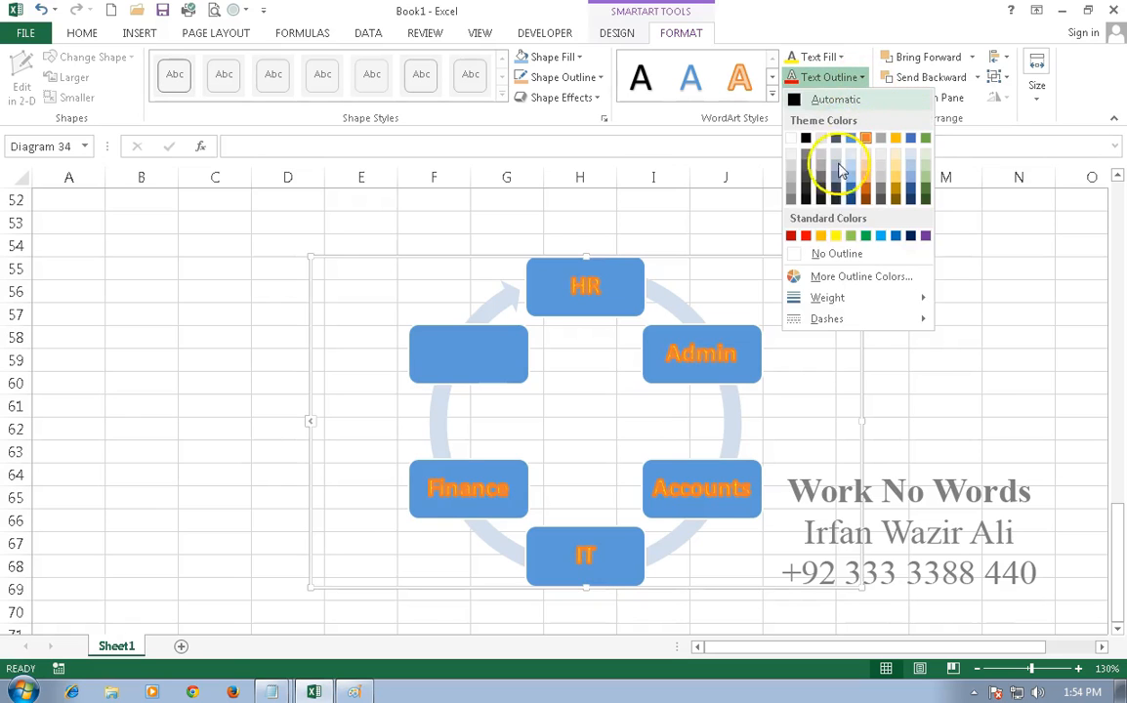
{"action": "mouse_move", "coordinate": [855, 299]}
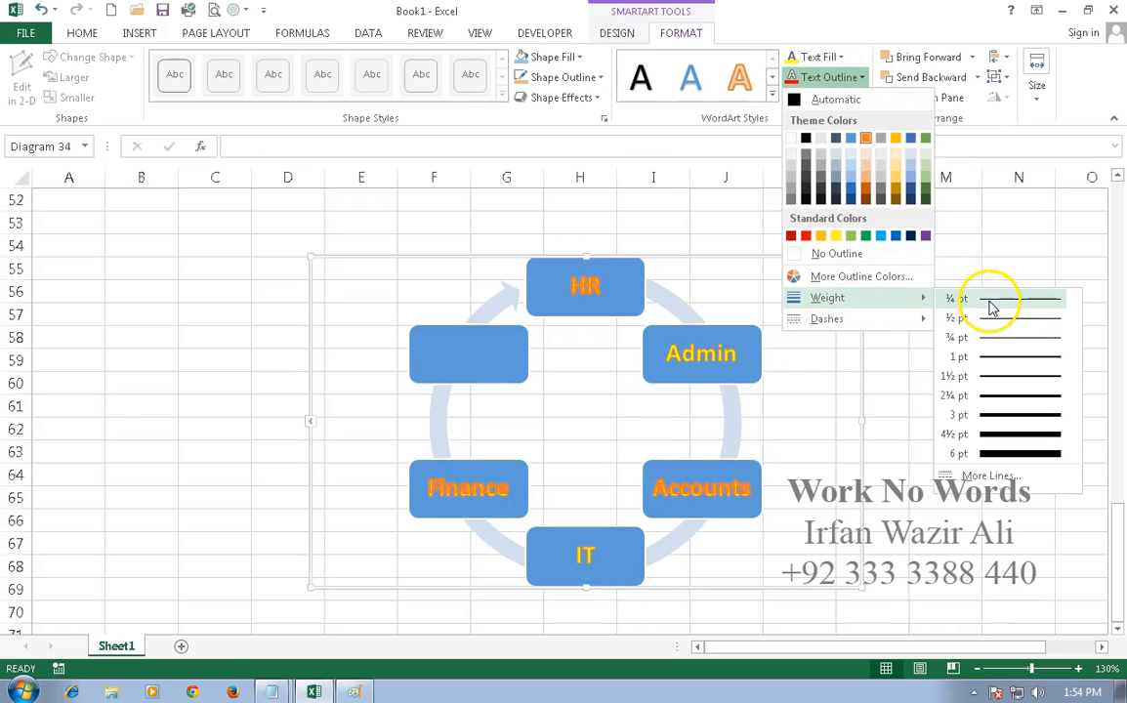
{"action": "left_click", "coordinate": [990, 301]}
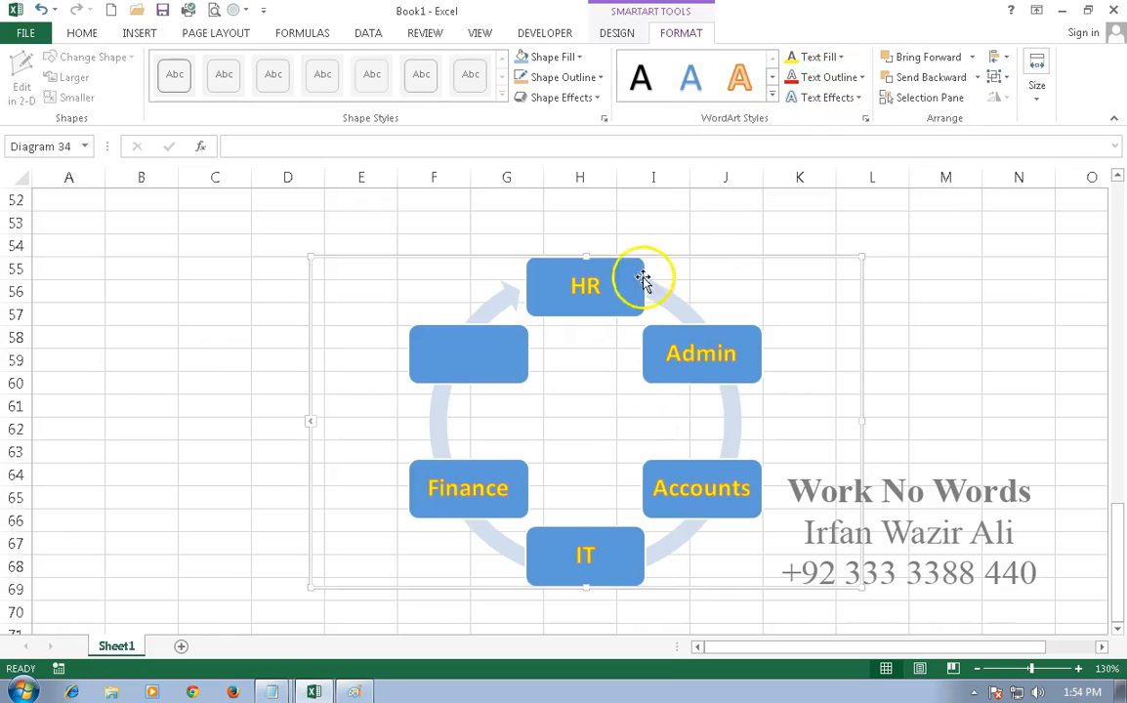
Apply the tilted, bevelled 3-D style (third in the second row) with the first Colorful color scheme, and deselect the graphic.
{"action": "left_click", "coordinate": [618, 34]}
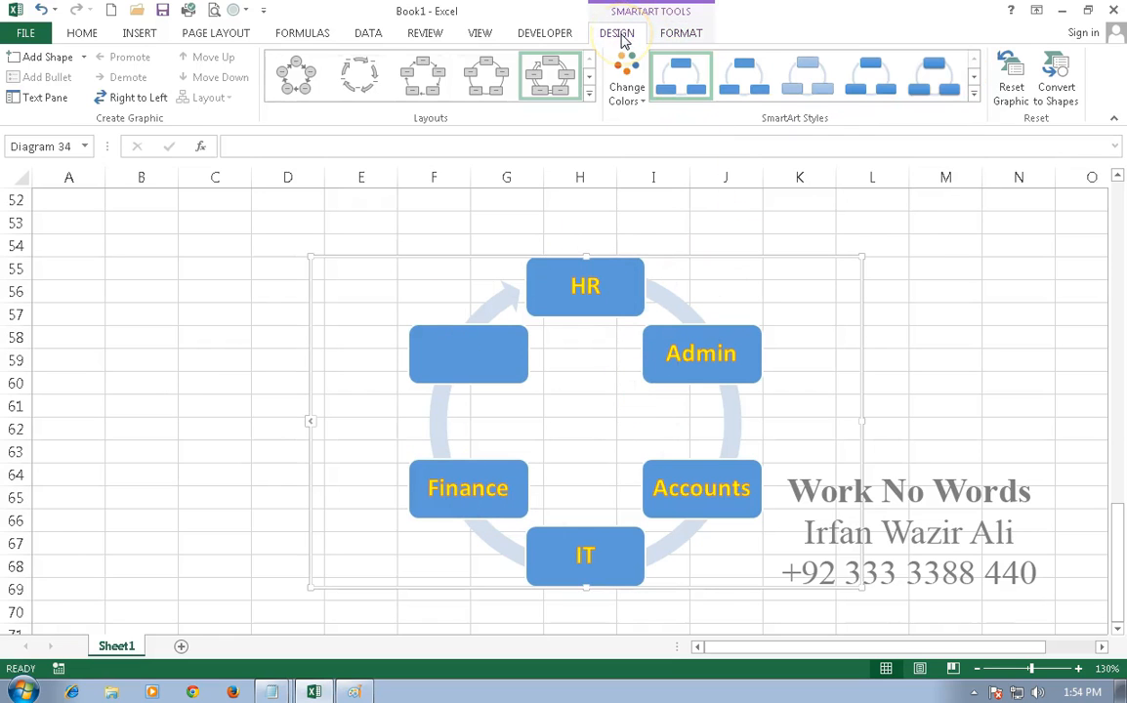
{"action": "left_click", "coordinate": [973, 96]}
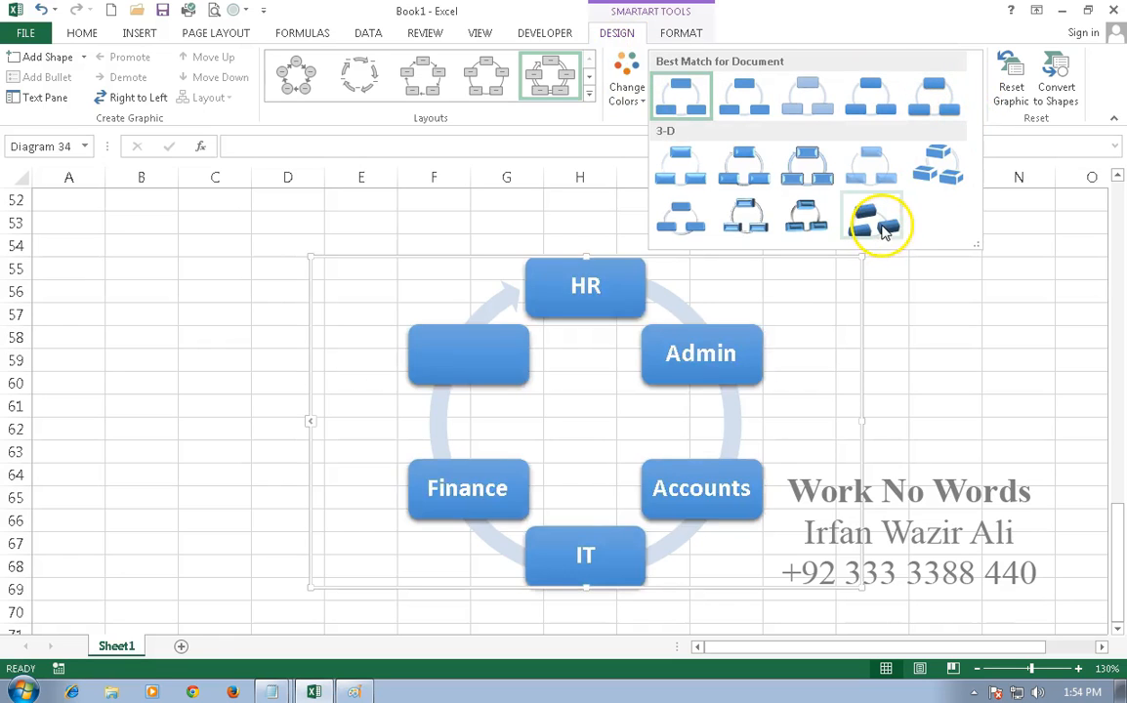
{"action": "left_click", "coordinate": [809, 225]}
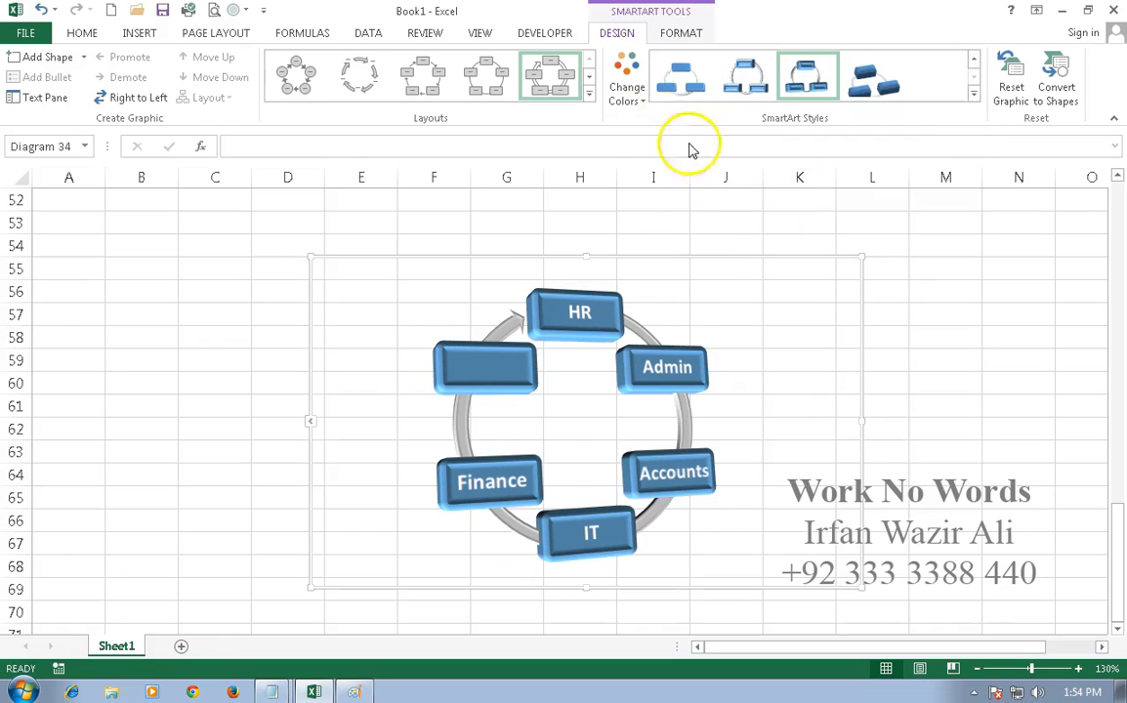
{"action": "left_click", "coordinate": [626, 90]}
{"action": "left_click", "coordinate": [652, 223]}
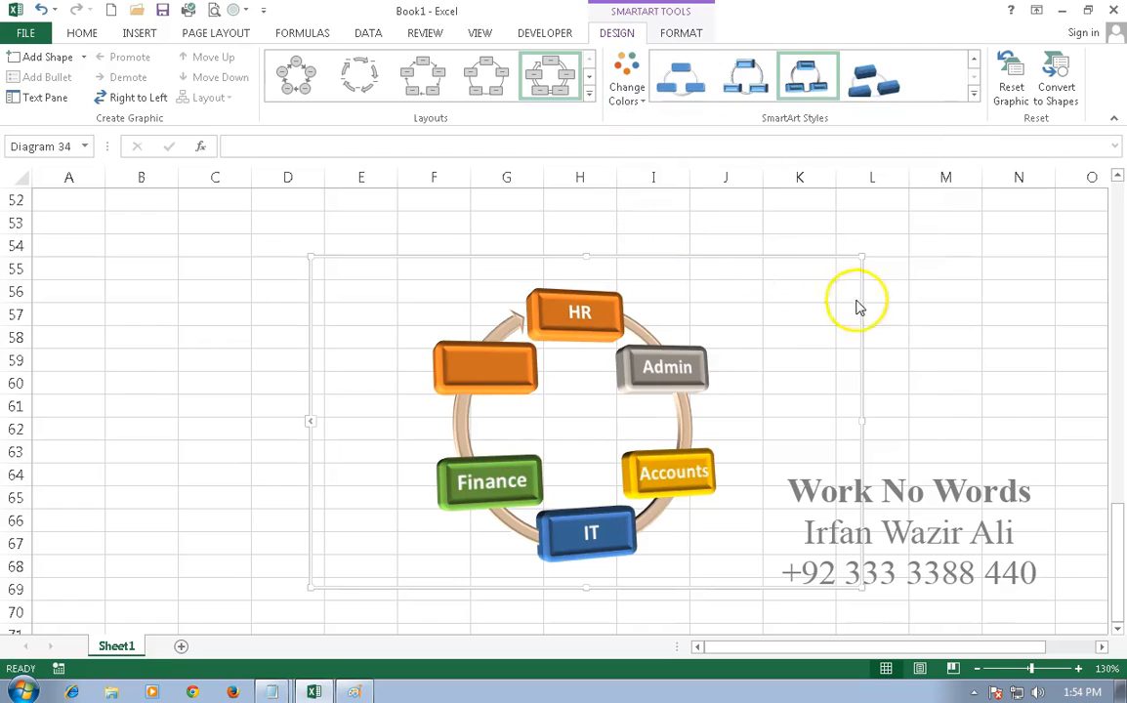
{"action": "left_click", "coordinate": [949, 328]}
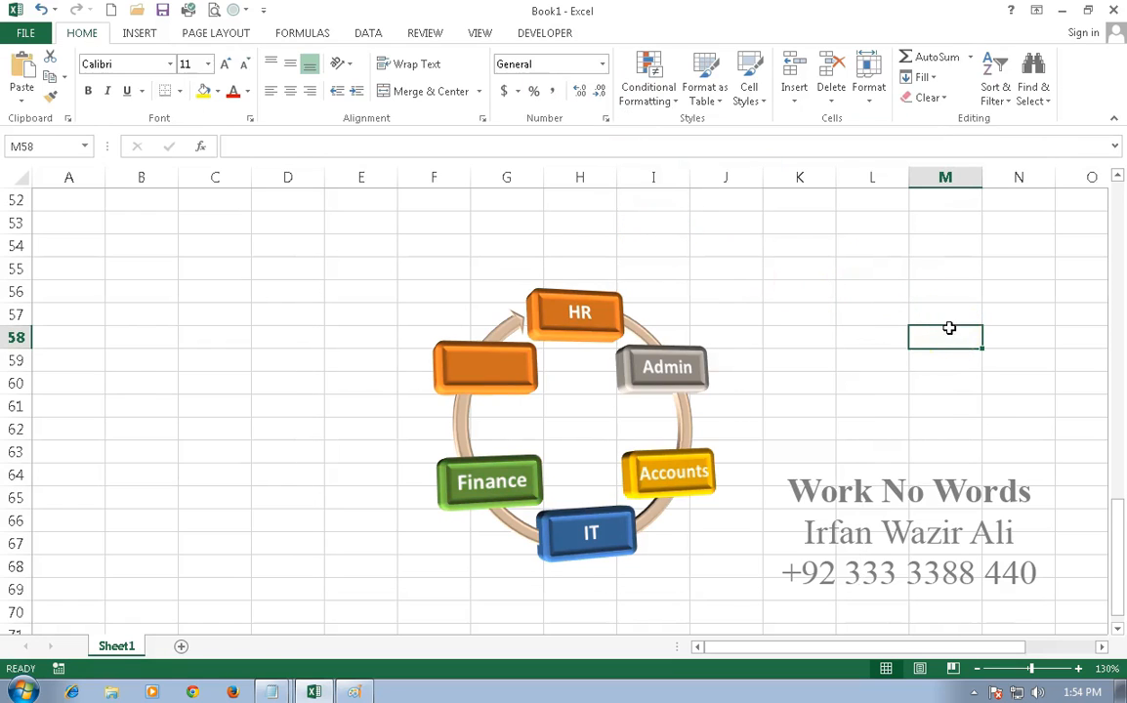